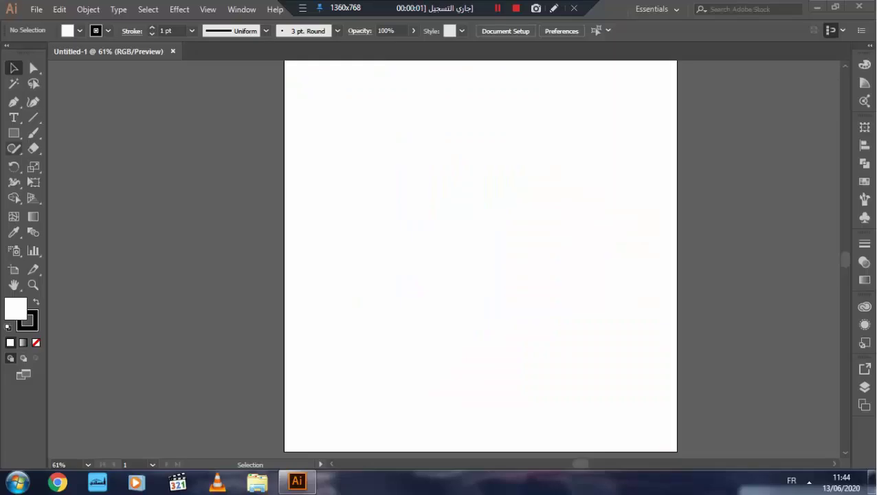
Draw a 432 px circle in the middle of the artboard with the Ellipse tool.
key(m)
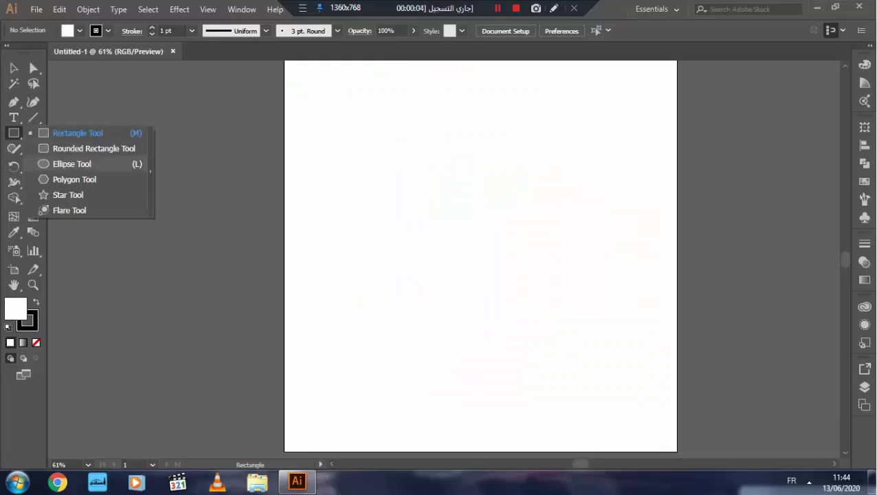
click(71, 163)
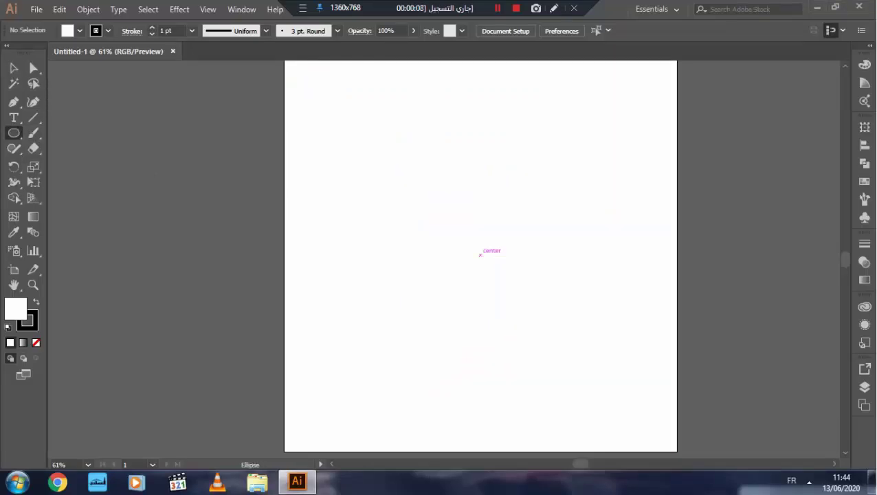
drag(480, 254, 565, 339)
key(v)
Pull the circle's bottom anchor down into an egg shape and move it higher.
key(a)
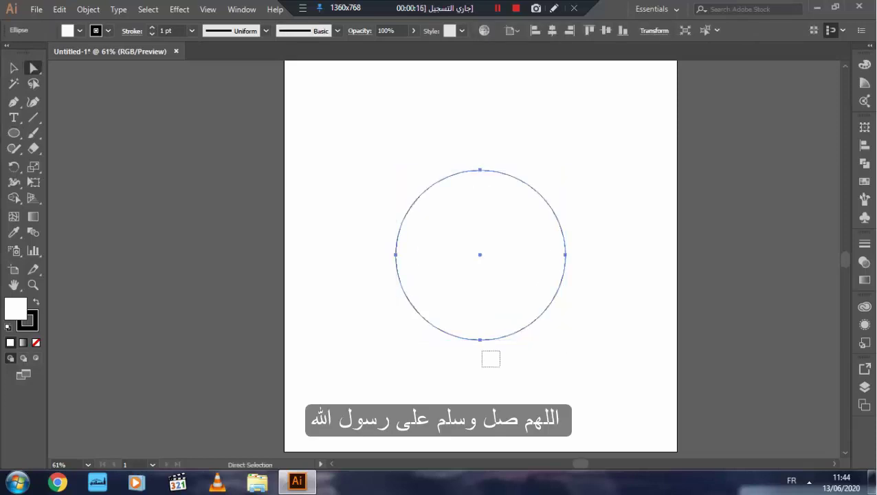
drag(482, 351, 474, 334)
key(shift+Down)
key(shift+Down)
key(shift+Down)
key(shift+Down)
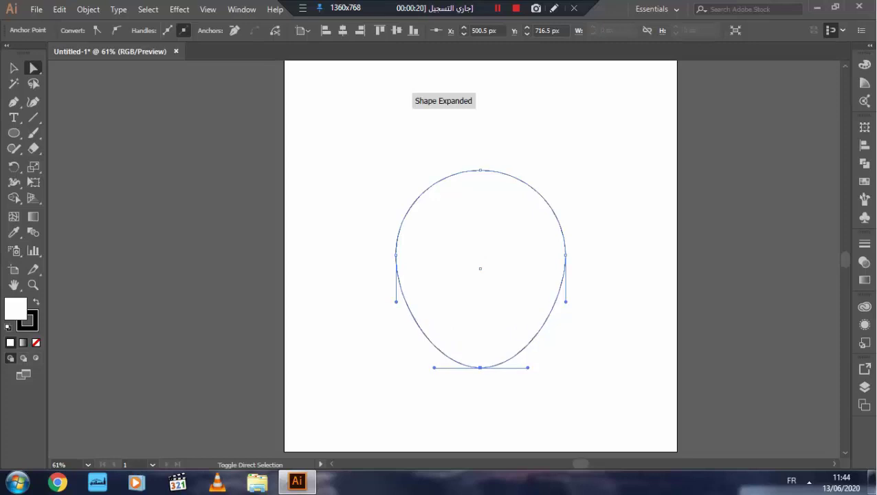
key(shift+Down)
key(shift+Down)
key(shift+Down)
key(shift+Down)
key(shift+Down)
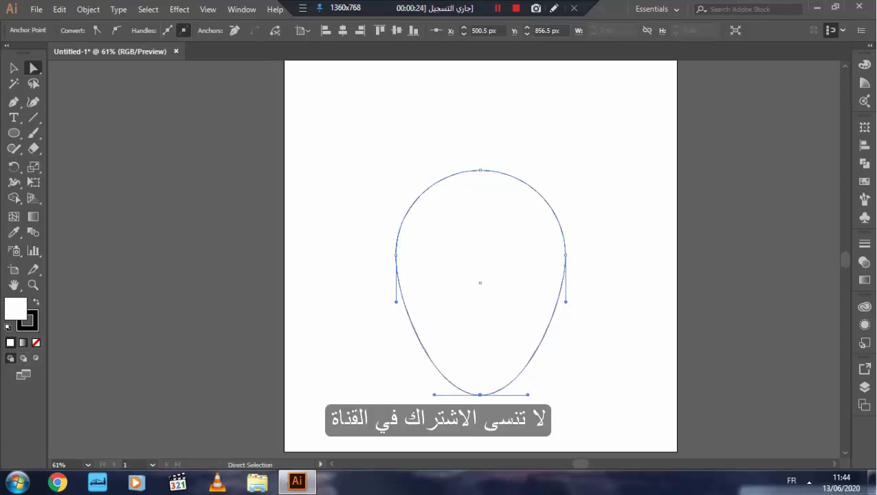
key(v)
mouse_move(529, 323)
mouse_down()
mouse_move(532, 253)
mouse_move(580, 283)
mouse_move(543, 285)
mouse_up()
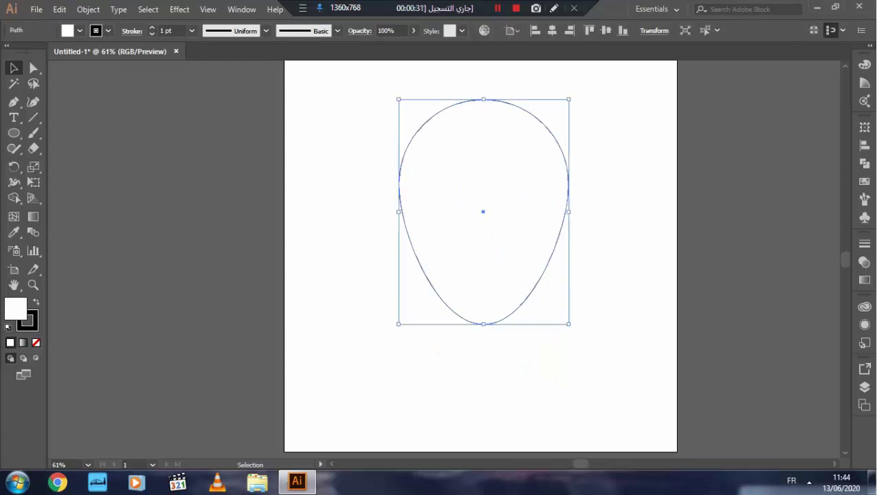
Paste a copy of the egg in place and narrow it inside the original.
click(59, 9)
click(77, 72)
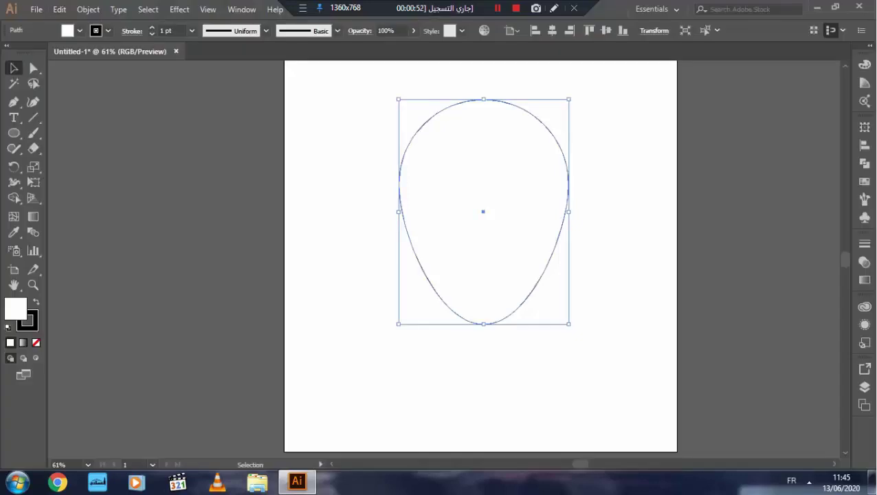
click(59, 9)
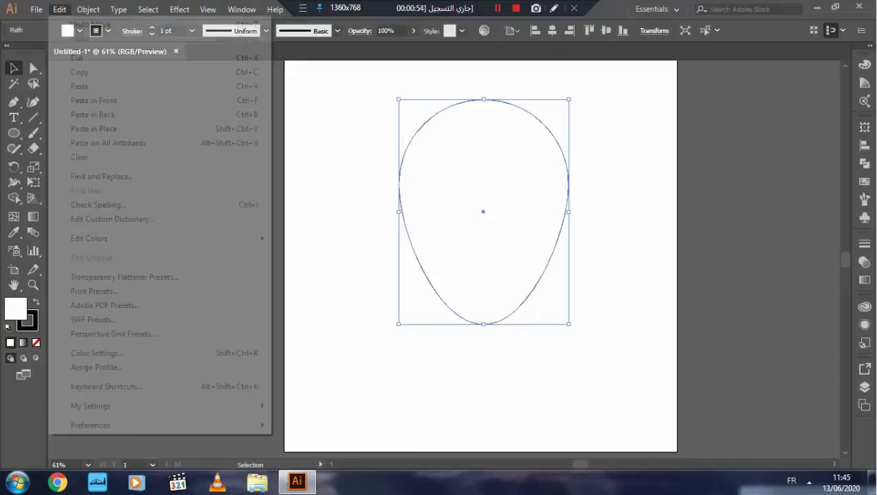
click(89, 127)
drag(568, 212, 547, 211)
key(ctrl+z)
key(ctrl+c)
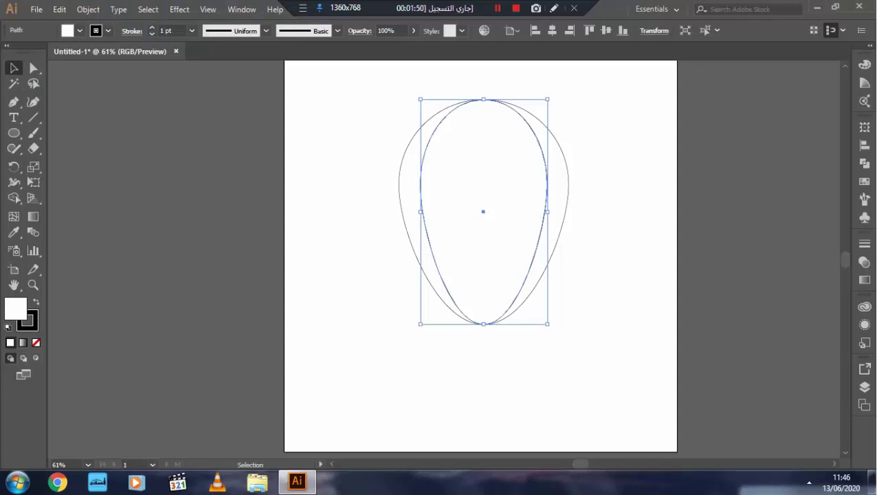
Paste another egg copy in place and Alt-narrow it evenly about its centre.
click(60, 9)
click(116, 127)
drag(546, 212, 522, 211)
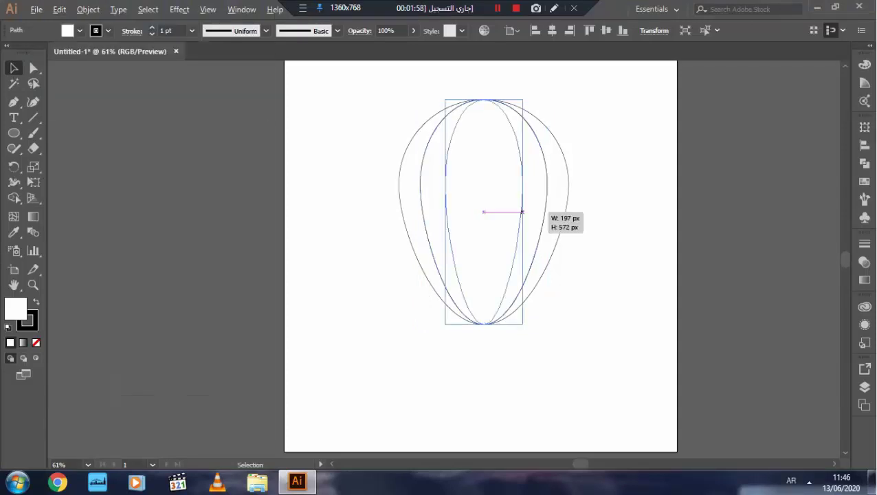
key(ctrl+z)
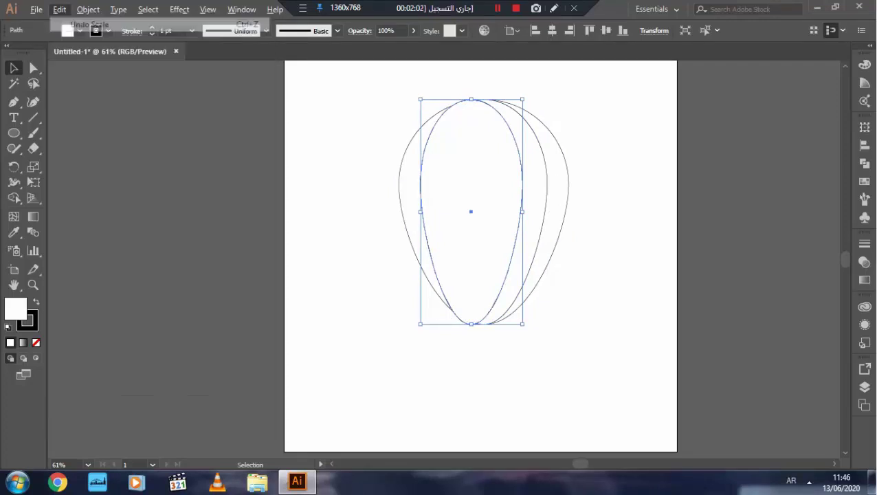
drag(546, 212, 524, 212)
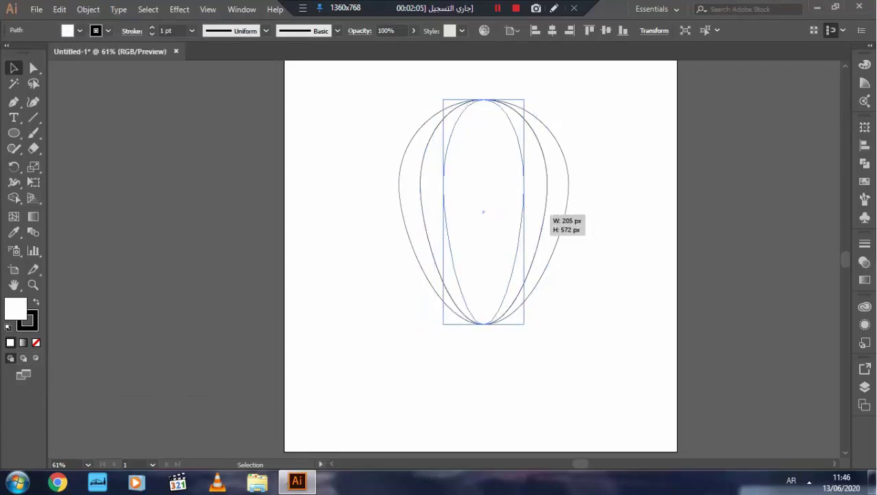
key(ctrl+shift+a)
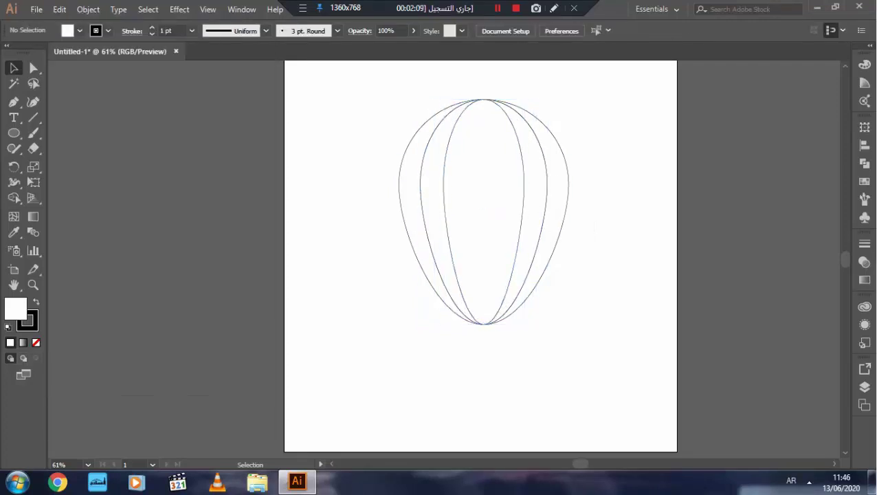
click(524, 207)
Add a still narrower pasted copy, then select all the balloon outlines.
click(60, 9)
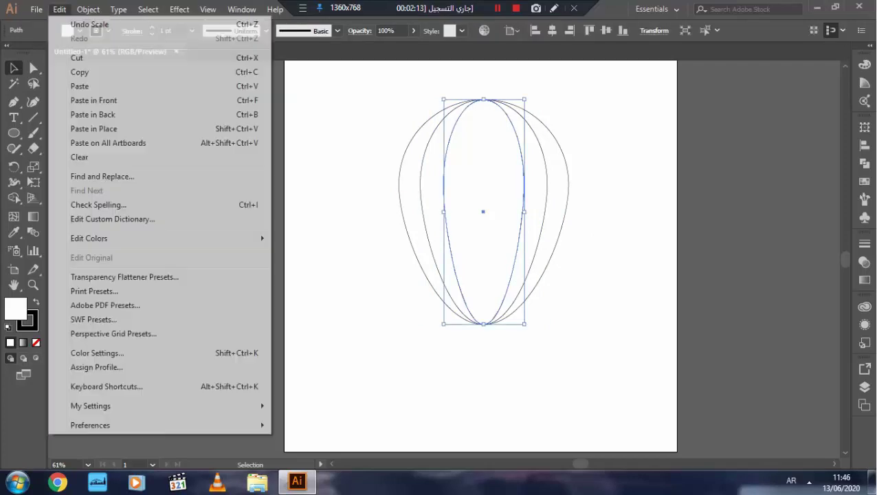
click(75, 69)
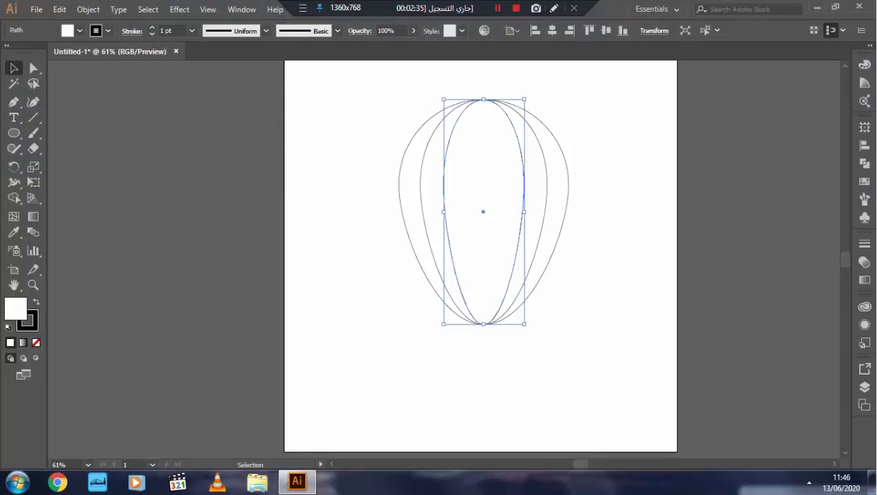
click(60, 9)
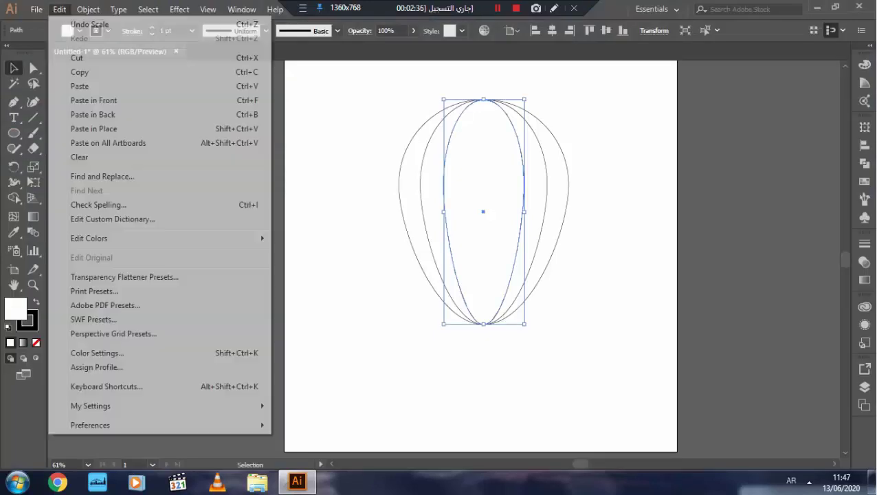
click(103, 128)
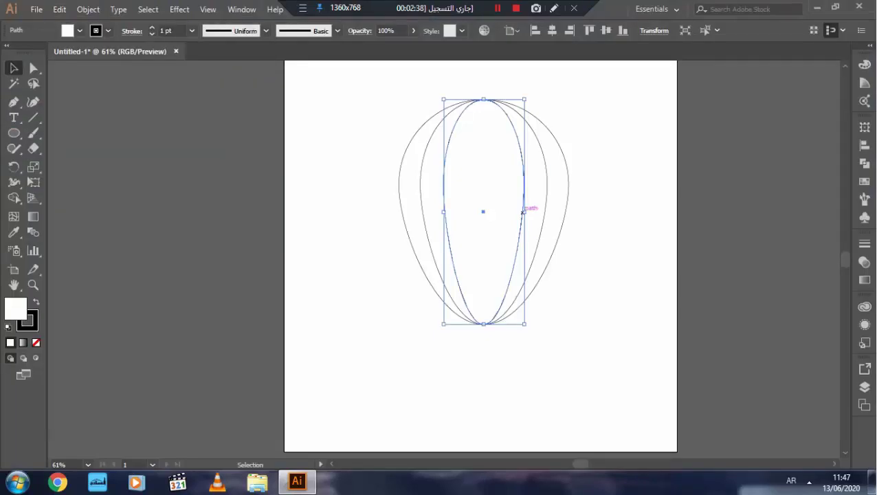
drag(523, 212, 483, 212)
drag(585, 298, 343, 162)
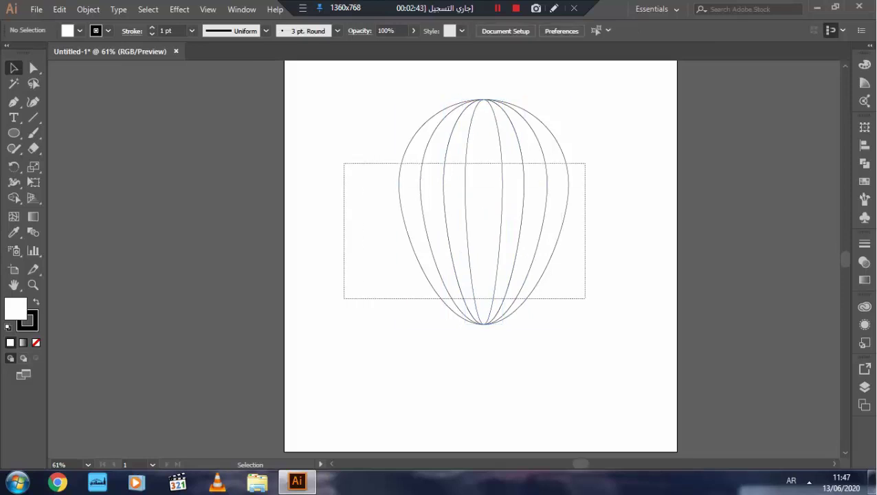
Change the stroke cap and corner styles of the balloon outlines.
click(132, 30)
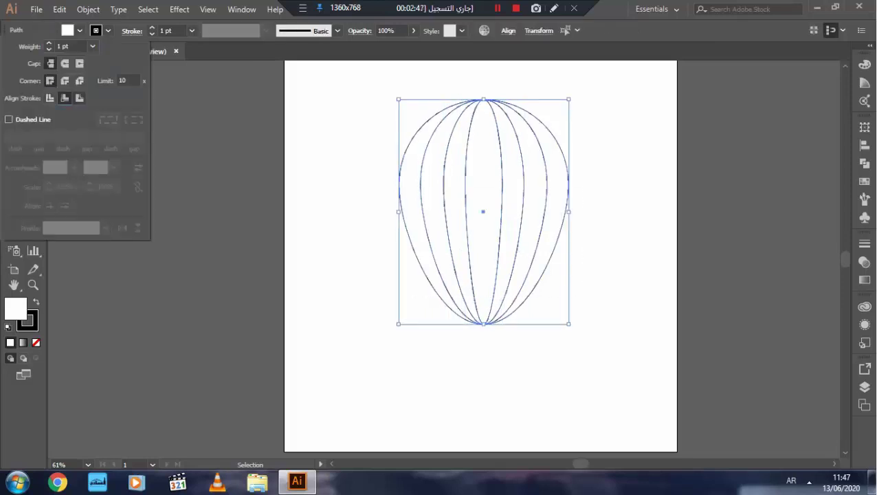
click(65, 80)
click(64, 63)
click(756, 275)
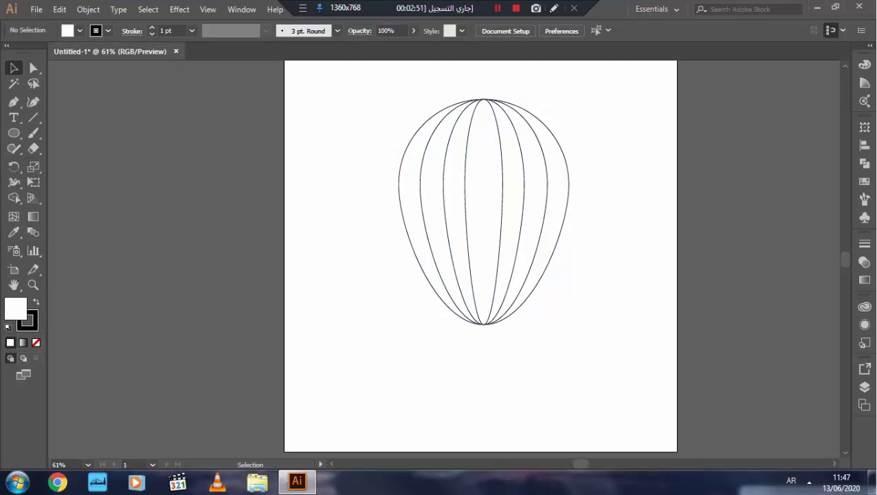
Try the Shape Builder on the outlines, then draw a small rectangle left of the balloon.
drag(676, 356, 333, 90)
key(shift+m)
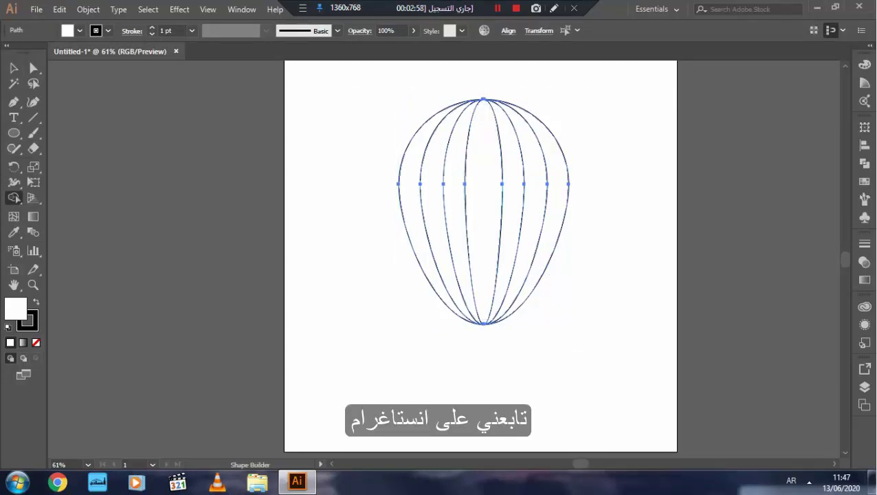
key(v)
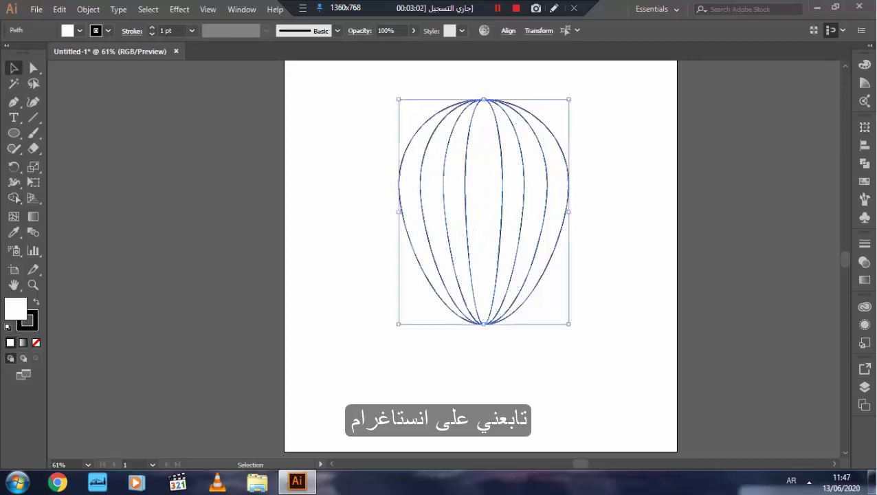
key(ctrl+shift+a)
key(ctrl+a)
key(ctrl+shift+a)
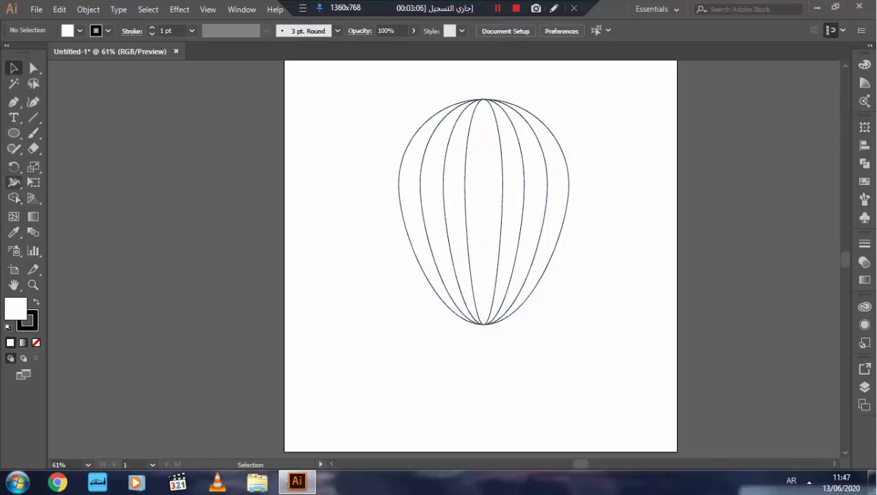
drag(14, 132, 41, 132)
Draw a rectangle and round its corners fully into a pill shape.
drag(315, 241, 386, 254)
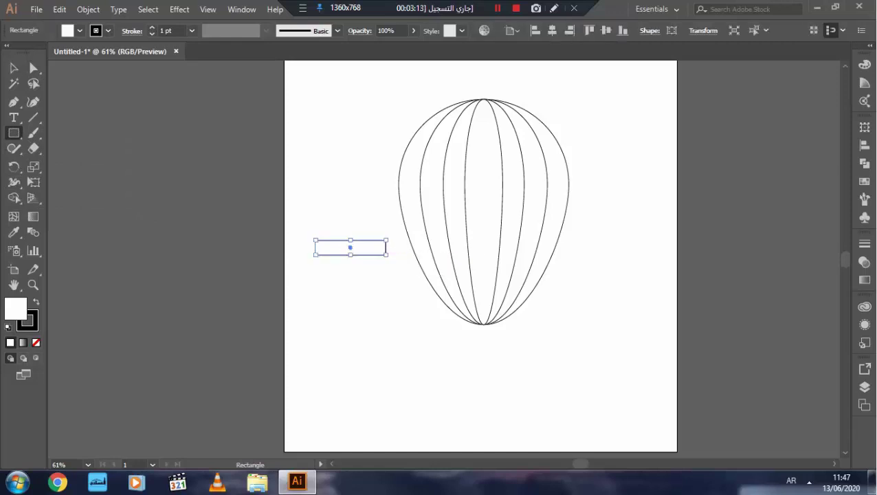
key(v)
drag(321, 247, 451, 323)
mouse_move(523, 317)
mouse_down()
mouse_move(533, 317)
mouse_move(484, 303)
mouse_up()
click(517, 315)
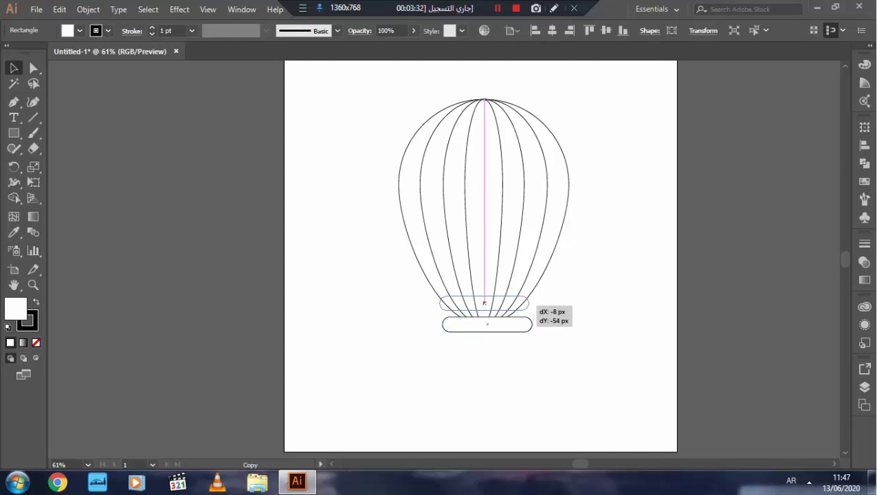
Copy the pill below the balloon, widen the upper one to 283 px, and centre both horizontally.
drag(483, 303, 542, 310)
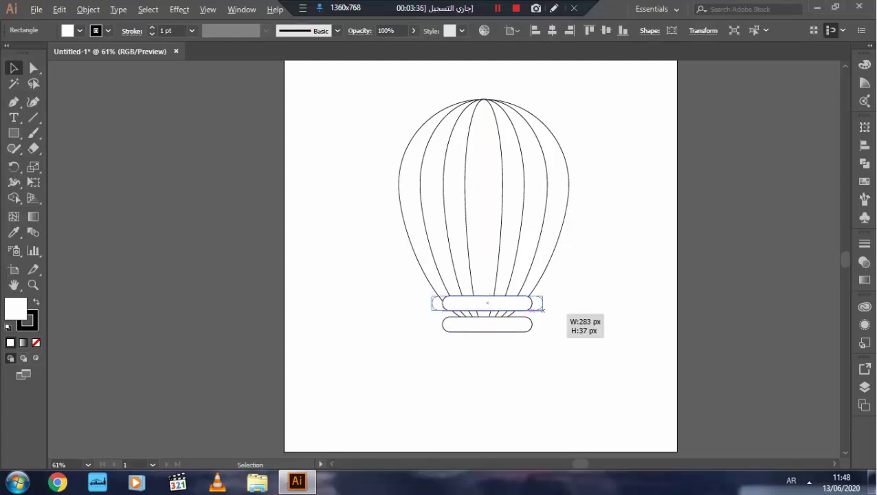
drag(553, 354, 431, 368)
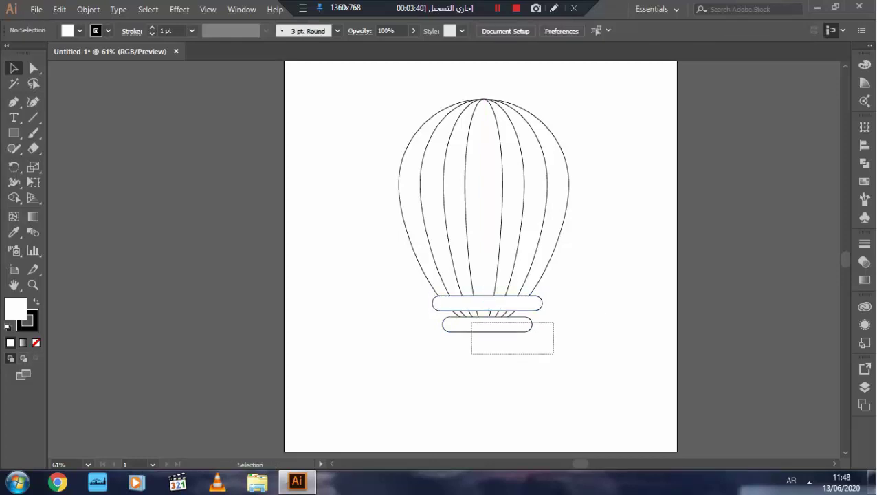
click(488, 323)
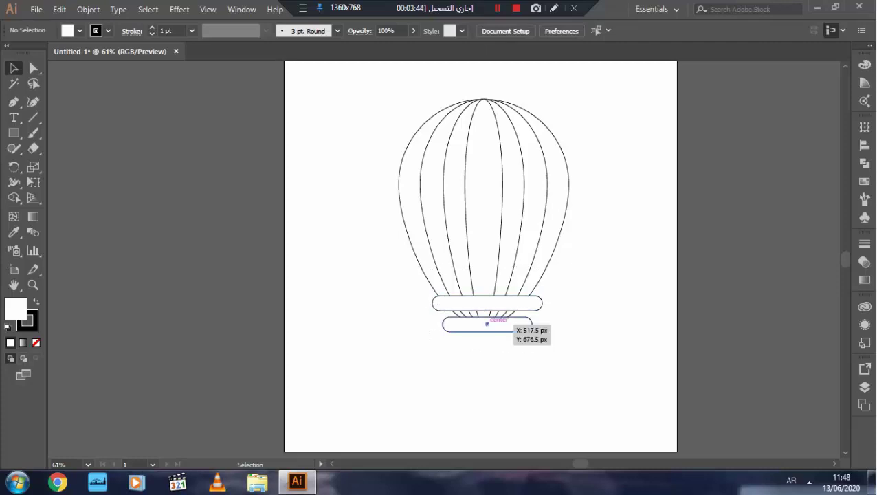
shift+click(487, 303)
click(508, 31)
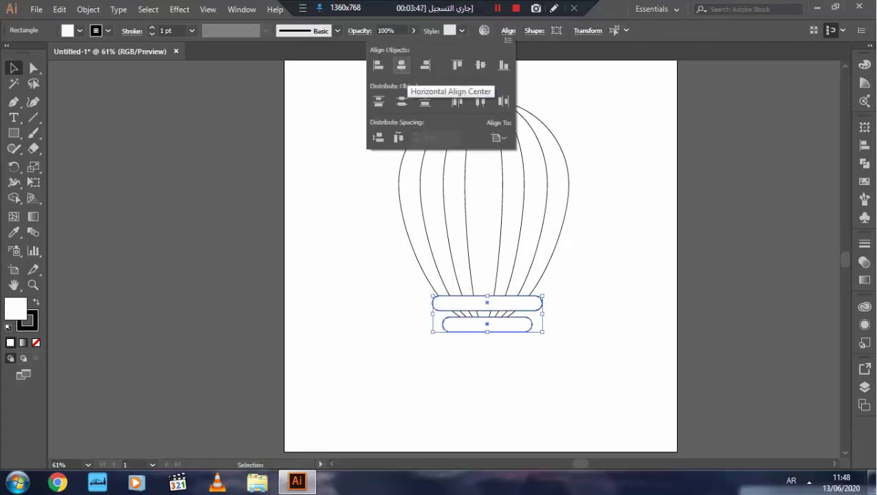
click(400, 65)
key(Escape)
key(ctrl+shift+a)
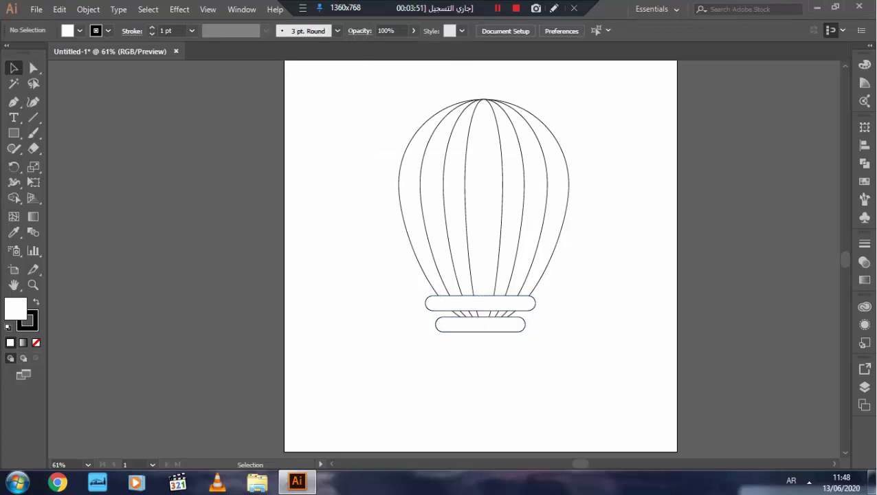
Draw the basket rectangle below the balloon and round its two bottom corners.
click(14, 133)
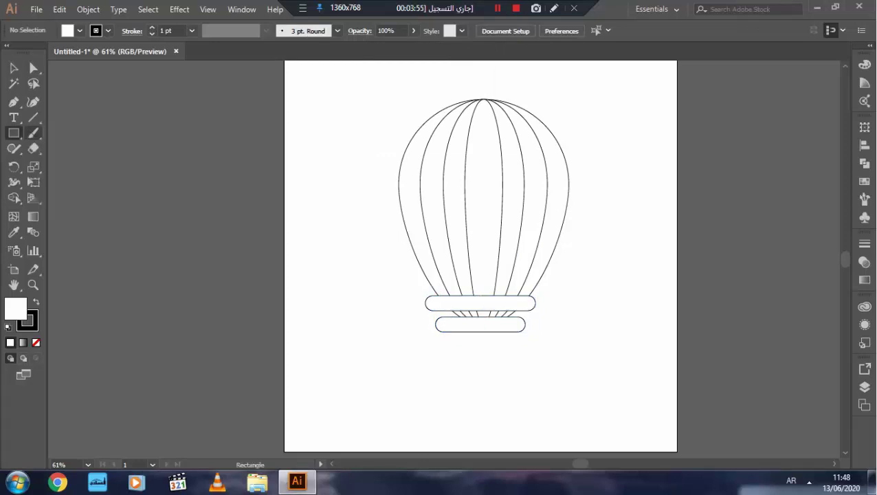
mouse_move(302, 260)
mouse_down()
mouse_move(349, 317)
mouse_move(353, 310)
mouse_move(285, 327)
mouse_up()
key(a)
drag(345, 303, 483, 389)
key(ctrl+shift+a)
key(ctrl+shift+a)
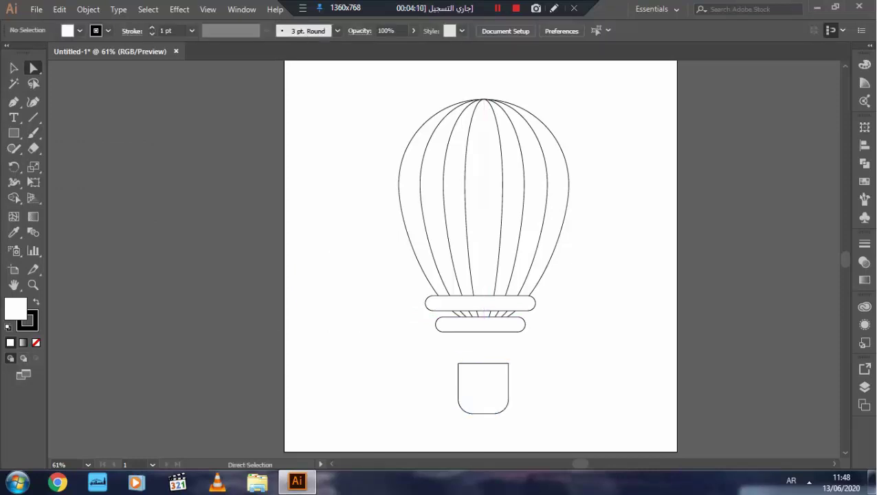
key(v)
click(484, 388)
key(ctrl+shift+a)
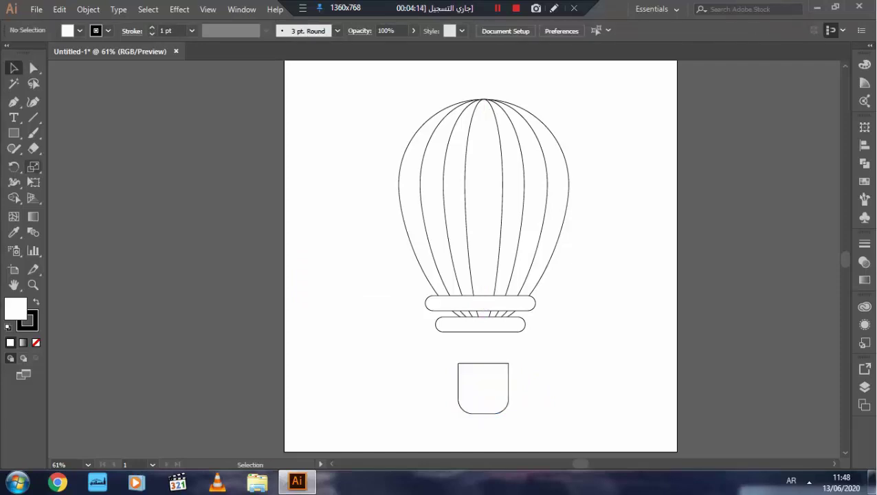
Draw a vertical rope line from the lower ring down to the basket.
click(33, 117)
click(463, 323)
click(472, 276)
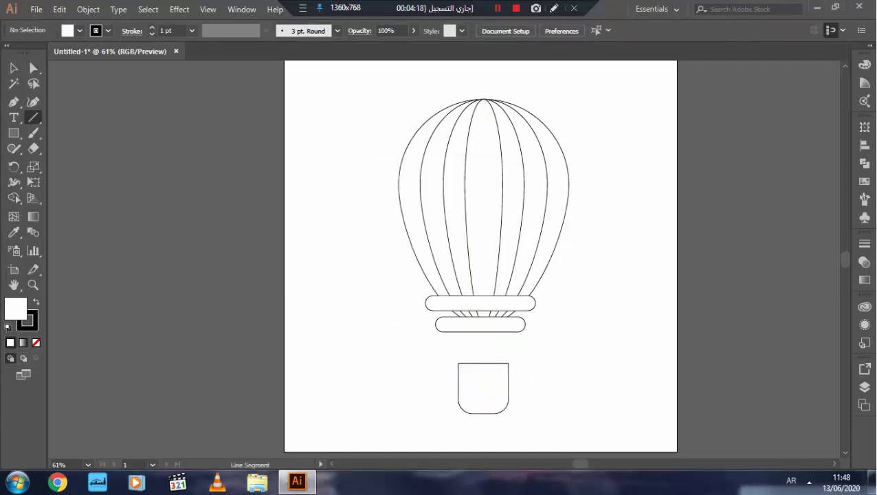
mouse_move(465, 100)
mouse_down()
mouse_move(464, 370)
mouse_move(481, 354)
mouse_up()
key(v)
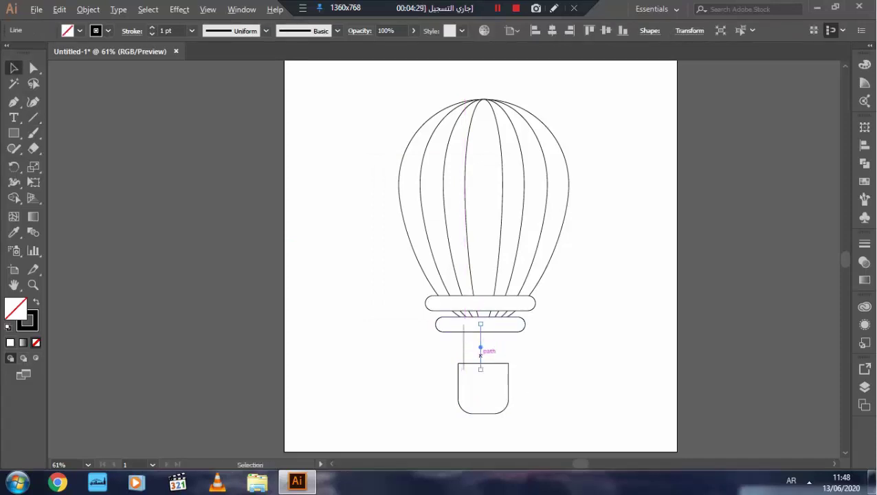
Duplicate the rope line twice and distribute the three ropes evenly.
key(ctrl+shift+a)
click(481, 352)
drag(480, 355, 499, 356)
drag(440, 347, 516, 351)
click(508, 30)
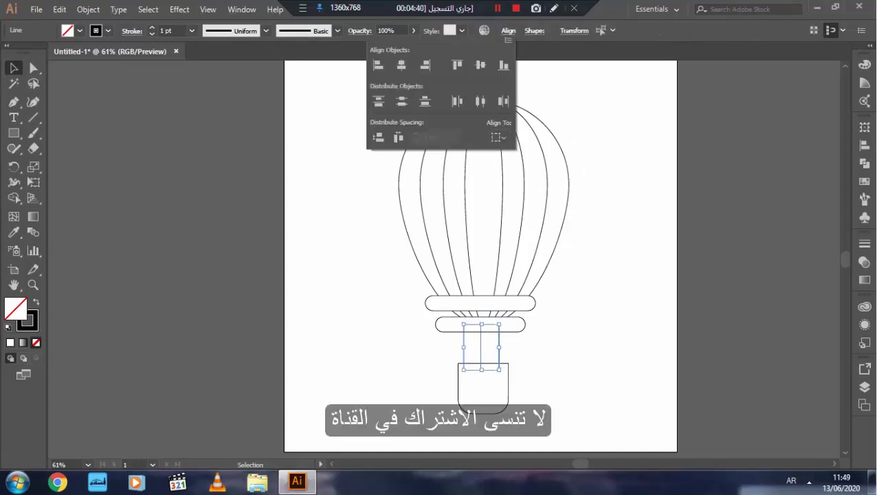
click(481, 101)
key(Escape)
key(ctrl+shift+a)
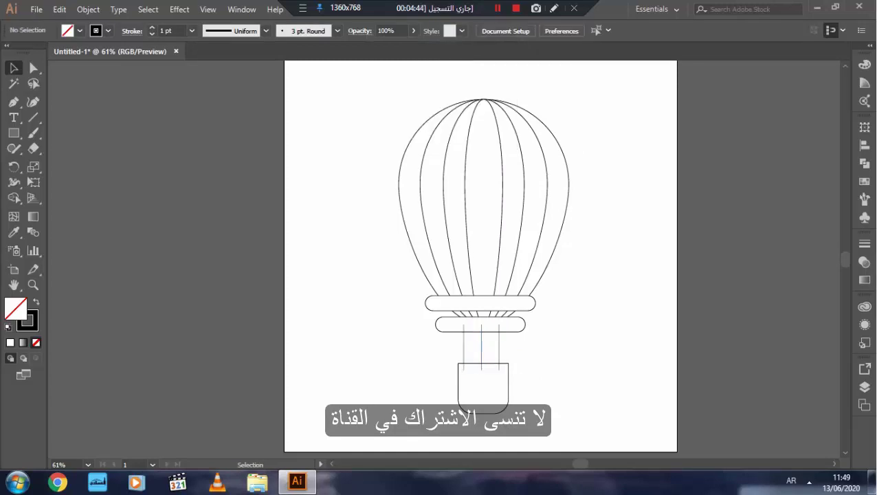
Send the ropes behind the rings and nudge the basket slightly left.
drag(421, 342, 520, 350)
right_click(481, 351)
mouse_move(518, 285)
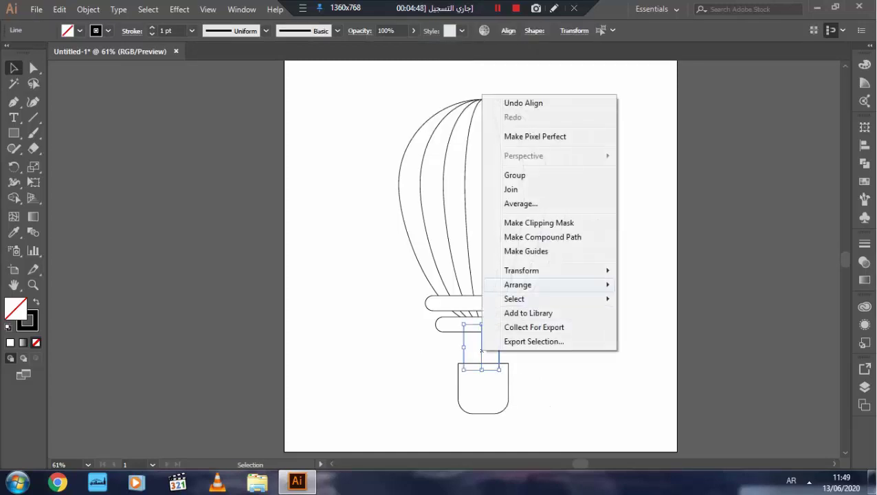
click(657, 327)
click(481, 439)
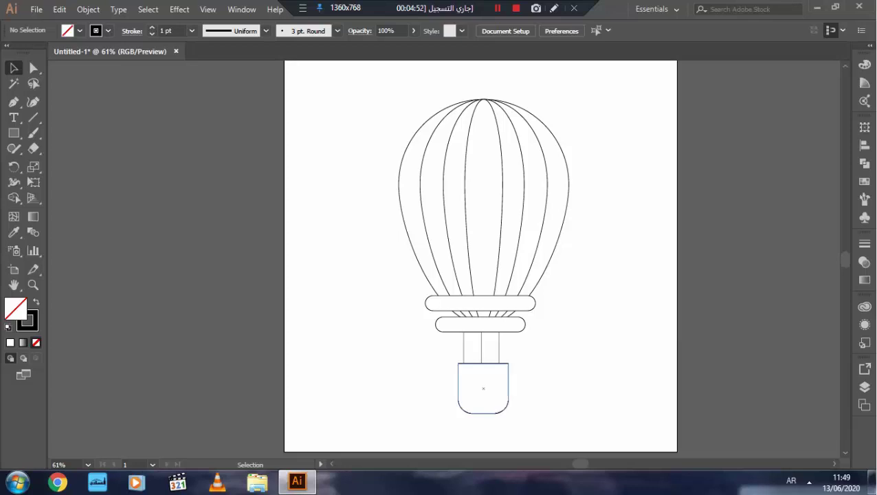
click(494, 405)
drag(494, 406, 492, 405)
key(ctrl+shift+a)
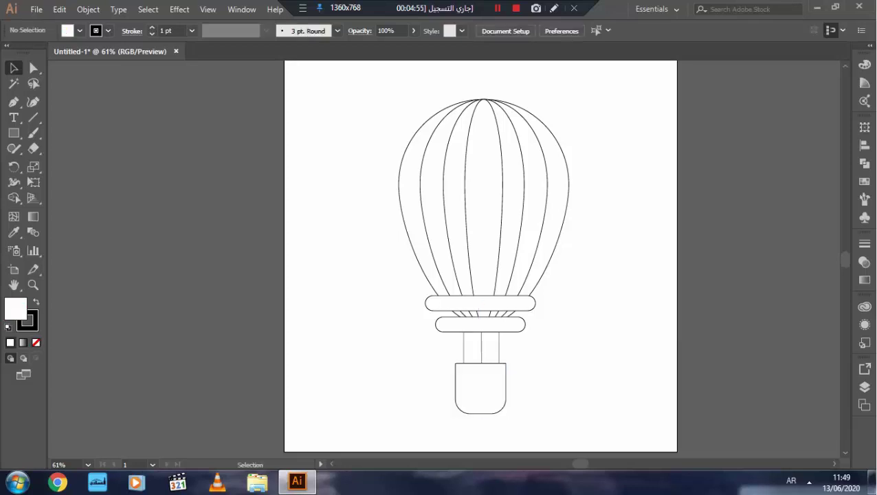
Shift the upper ring 8 px right and try redistributing the balloon stripes.
click(482, 303)
drag(480, 303, 484, 302)
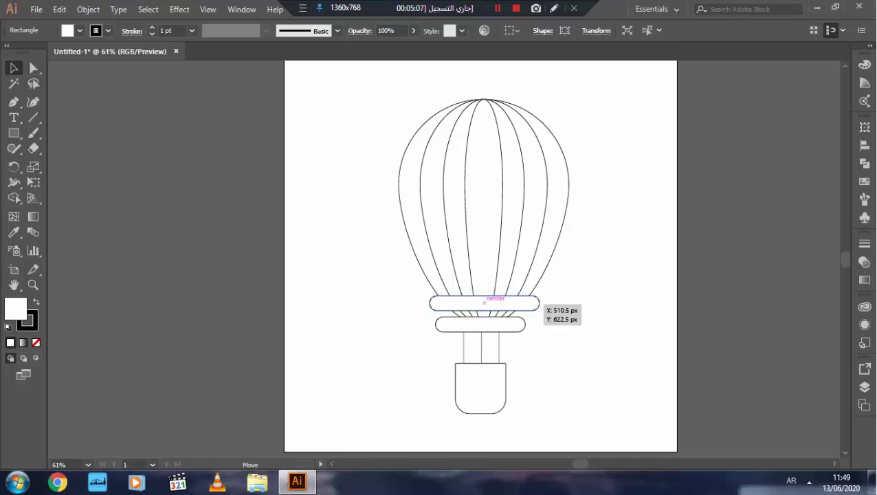
key(ctrl+shift+a)
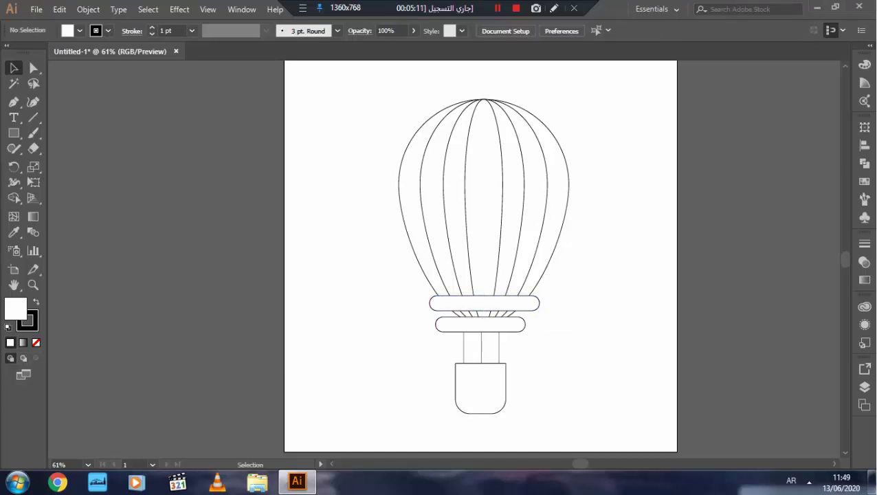
drag(601, 199, 417, 214)
click(508, 30)
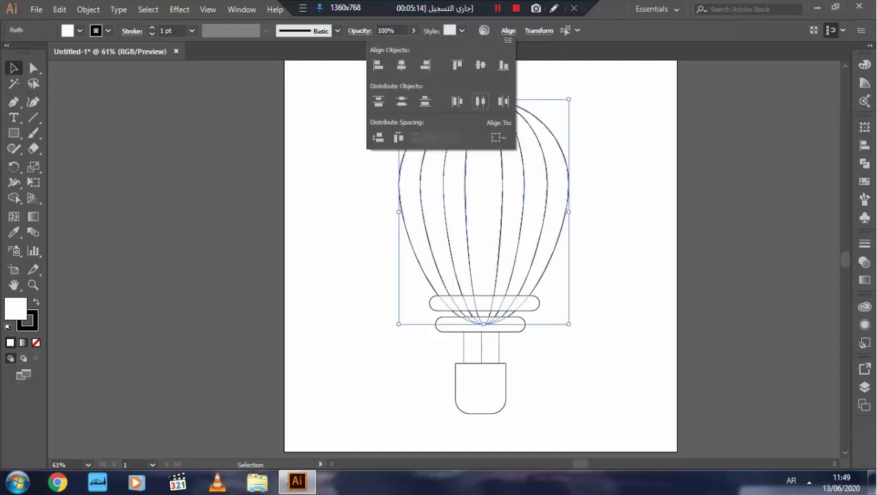
click(480, 101)
key(Escape)
key(ctrl+shift+a)
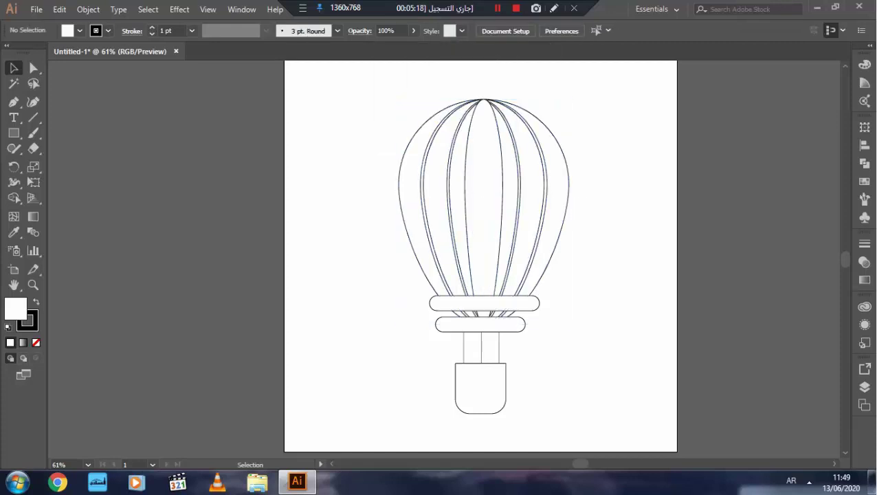
Undo the stripe redistribution and give every balloon outline a 2 pt stroke.
click(59, 9)
click(92, 23)
key(ctrl+shift+a)
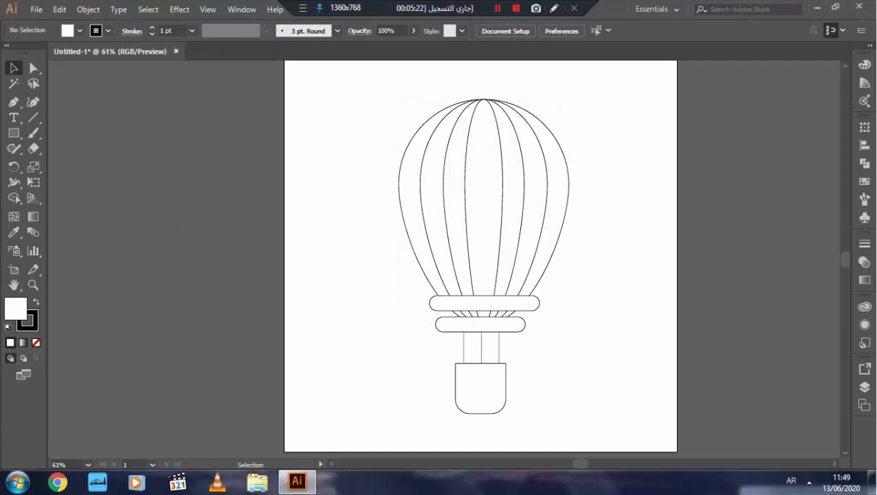
drag(363, 427, 532, 240)
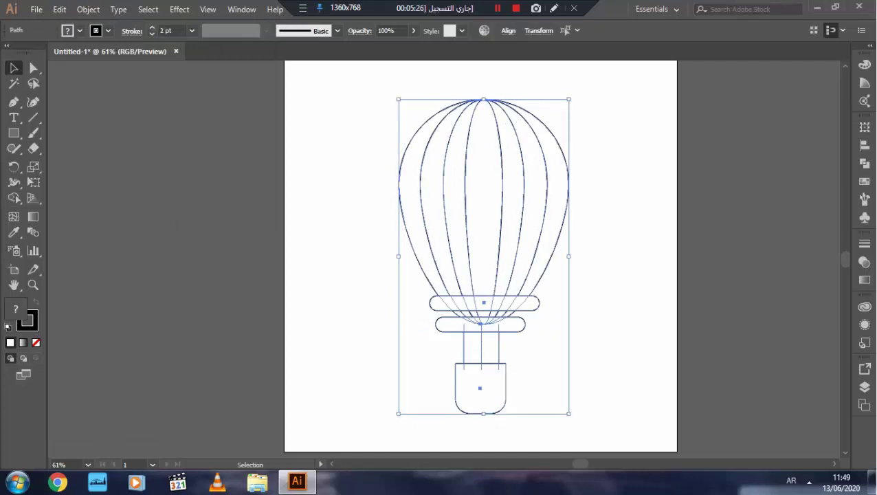
key(ctrl+shift+a)
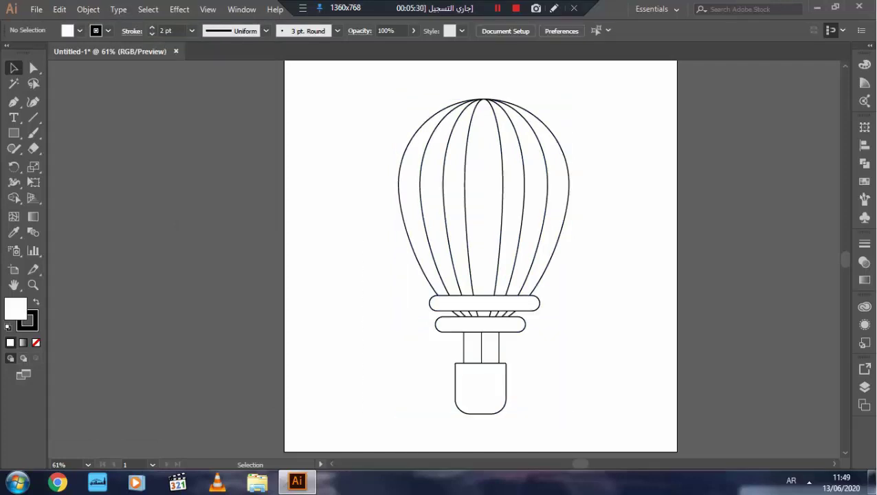
Fill the rightmost stripe red-orange F25406 with hue 21° in the Color Picker.
click(517, 105)
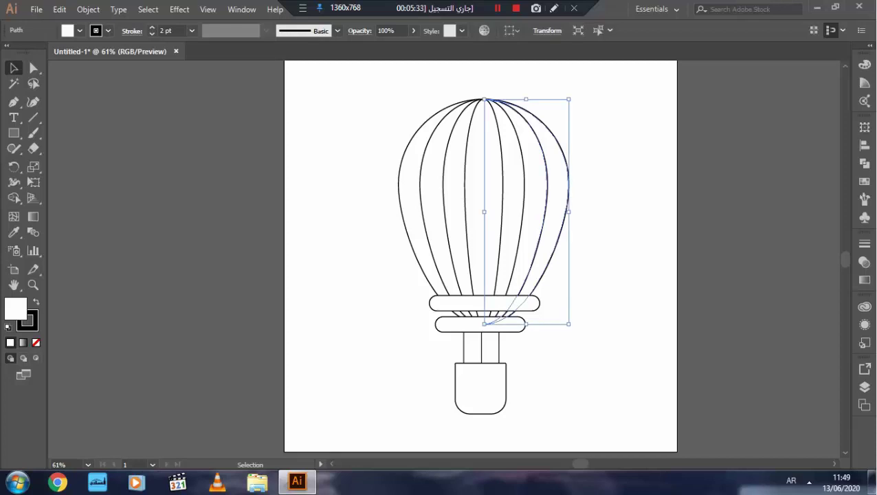
double_click(15, 309)
mouse_move(658, 393)
mouse_down()
mouse_move(658, 234)
mouse_move(658, 379)
mouse_up()
click(624, 240)
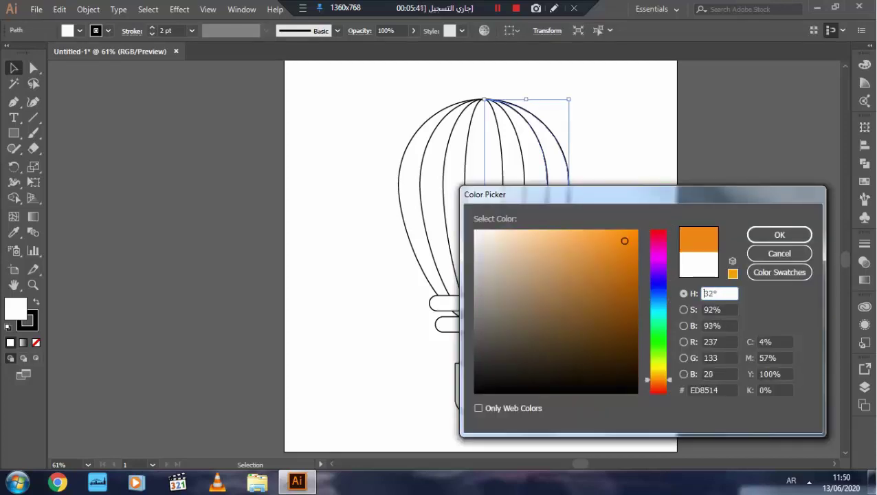
drag(624, 240, 633, 238)
text(21)
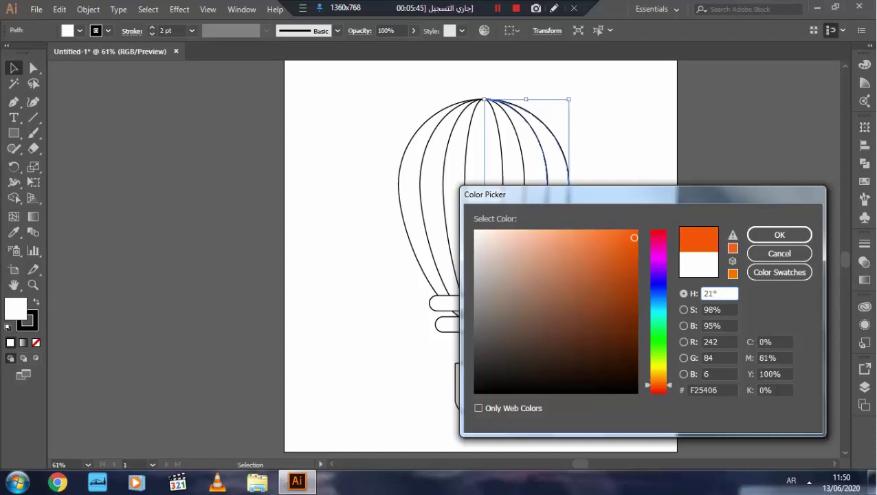
key(Return)
Eyedropper the orange onto the other alternating stripes, leaving white stripes between.
click(619, 240)
click(523, 220)
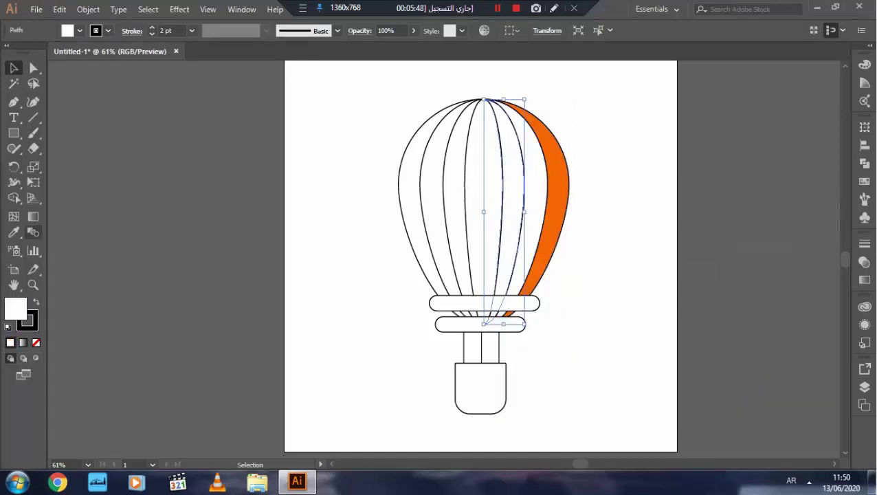
click(14, 231)
click(514, 310)
key(v)
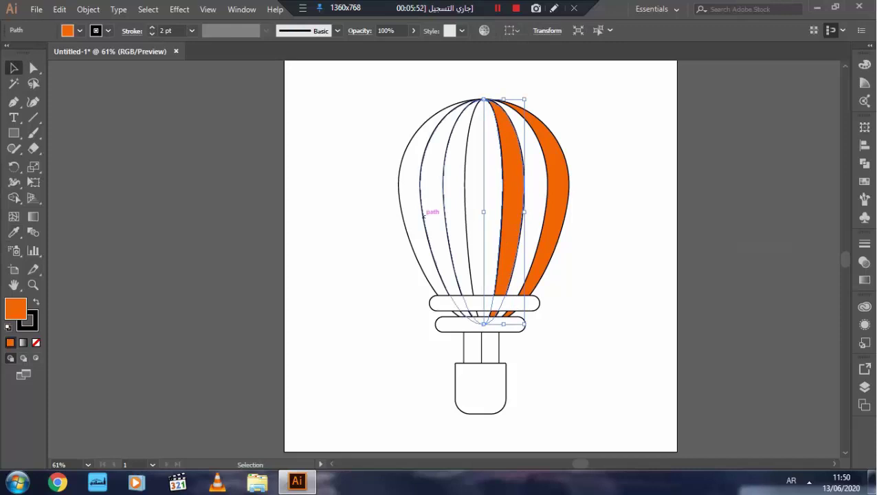
click(424, 214)
click(13, 231)
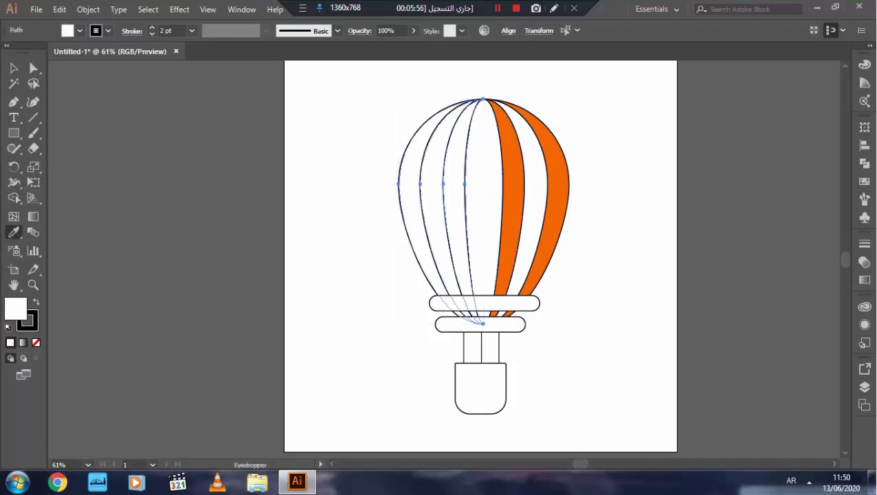
click(505, 206)
key(v)
key(ctrl+shift+a)
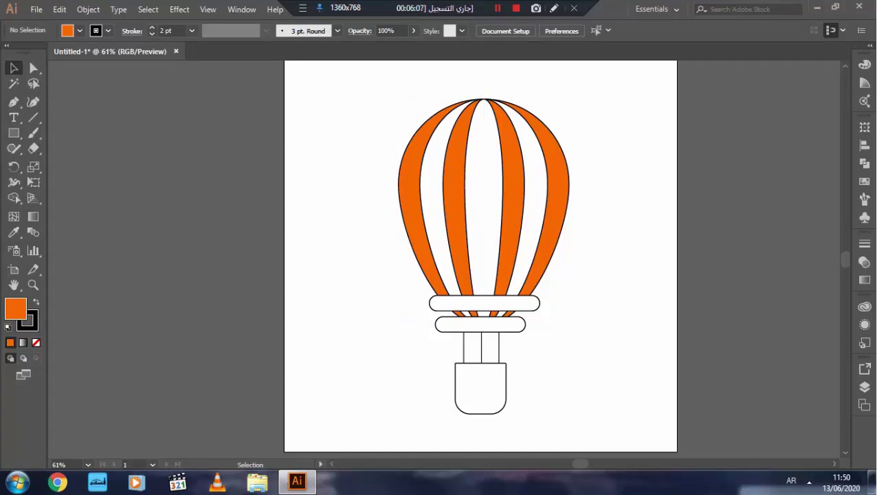
Fill the upper ring light blue and eyedropper the same blue onto the lower ring.
click(454, 303)
double_click(15, 309)
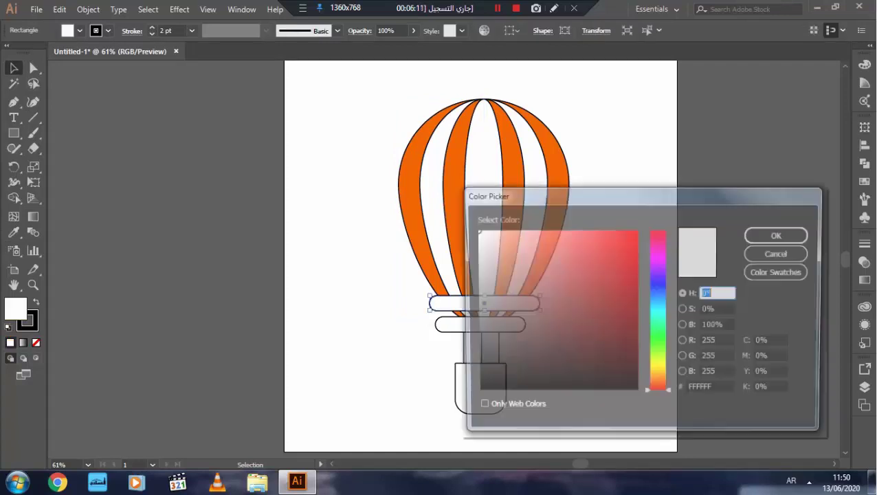
click(585, 246)
click(779, 235)
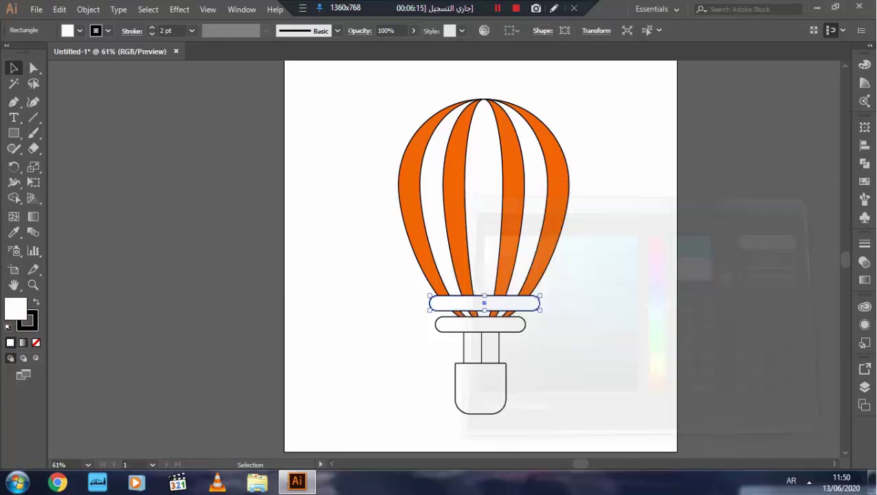
click(481, 324)
click(13, 232)
click(497, 303)
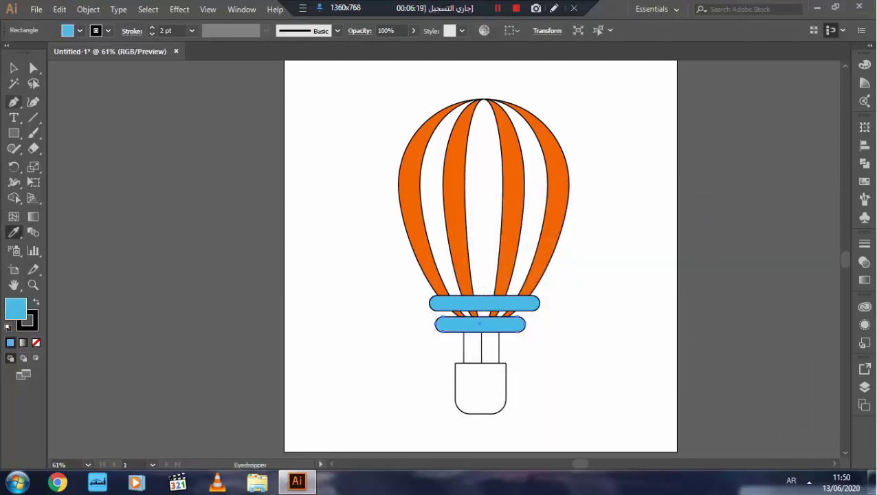
key(v)
Fill the basket brown (774513).
click(480, 389)
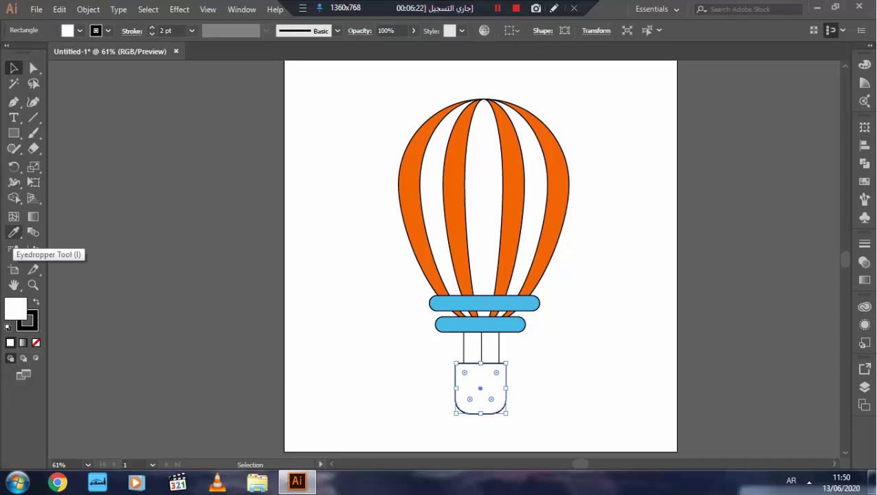
double_click(15, 309)
click(658, 380)
drag(616, 326, 611, 313)
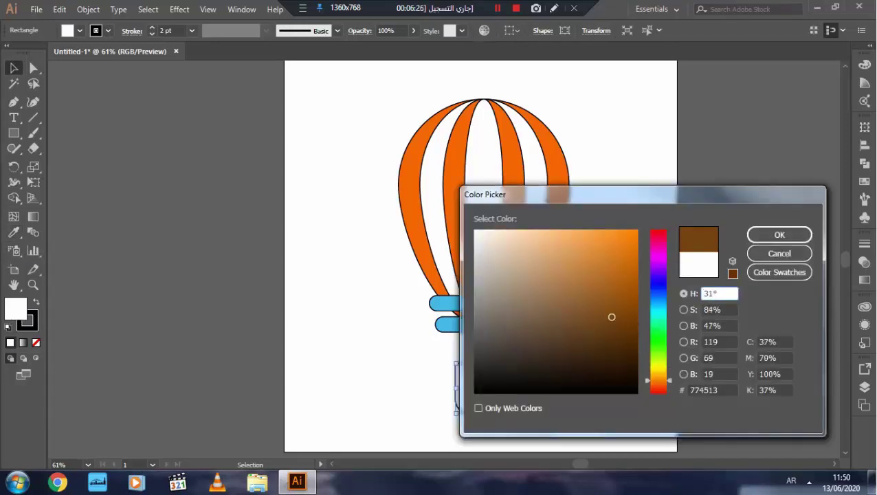
click(779, 234)
Thicken the three rope lines to a 6 pt stroke.
drag(457, 347, 512, 349)
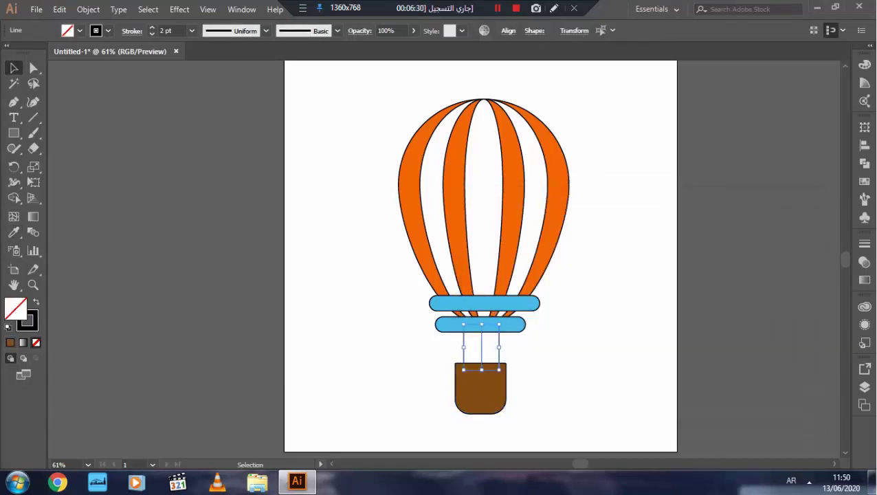
click(152, 28)
click(152, 27)
click(132, 30)
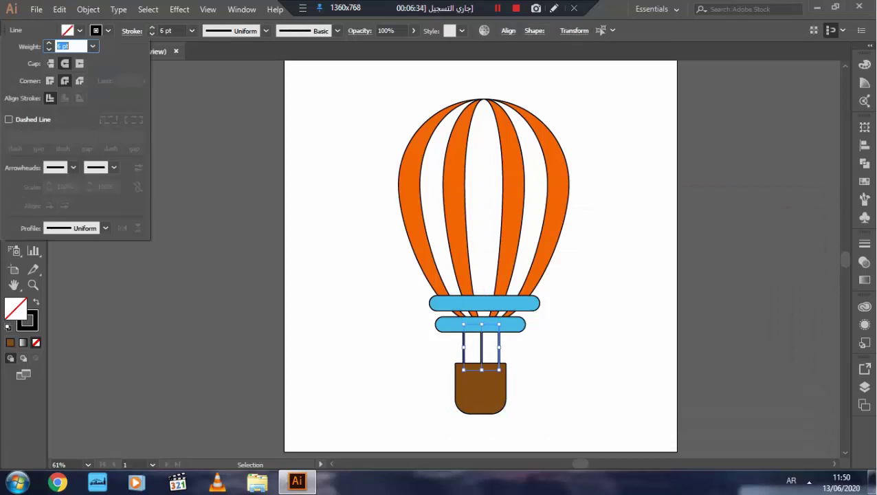
key(Escape)
key(ctrl+shift+a)
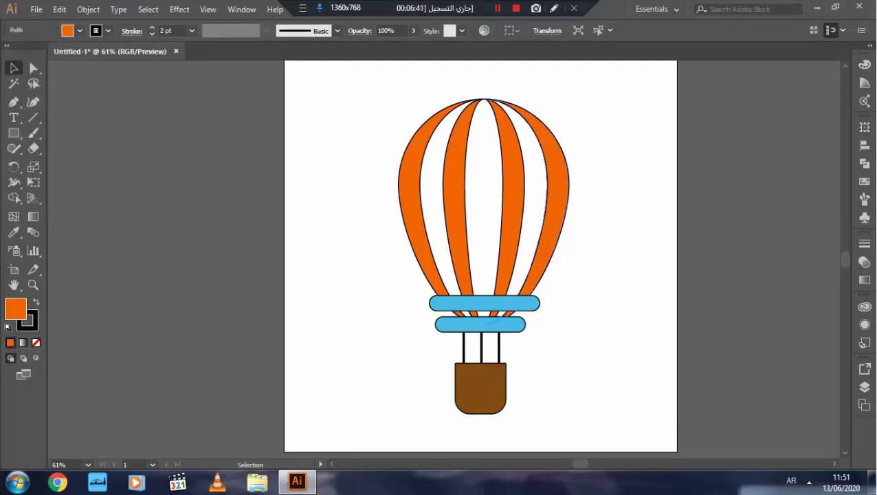
Duplicate the rightmost orange stripe and trim the copy into a thin crescent with Shape Builder.
mouse_move(553, 249)
mouse_down()
mouse_move(652, 270)
mouse_move(643, 270)
mouse_up()
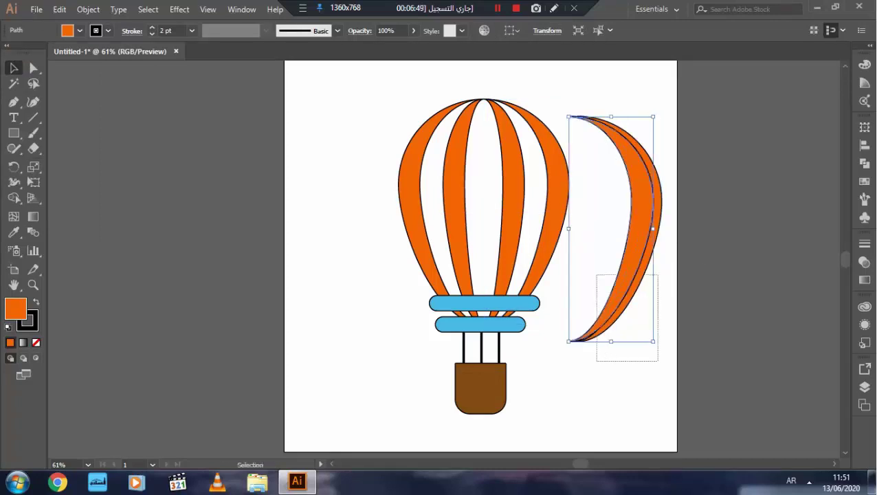
click(14, 197)
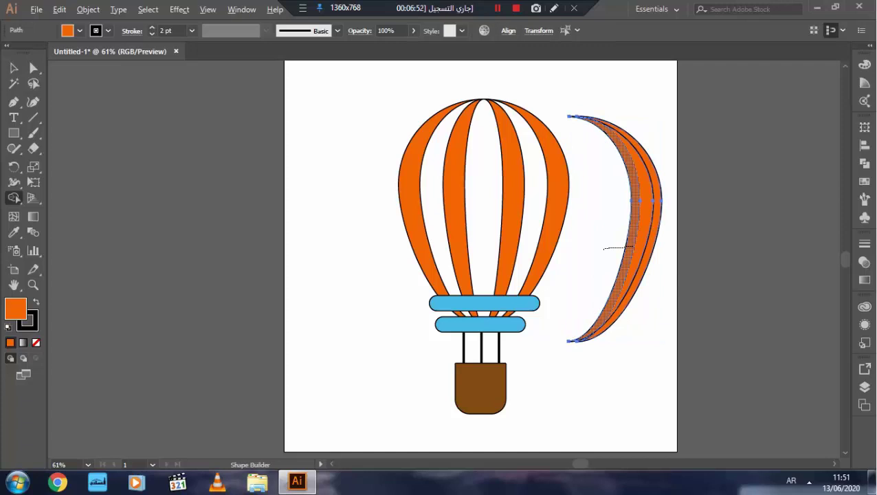
drag(603, 249, 632, 246)
key(v)
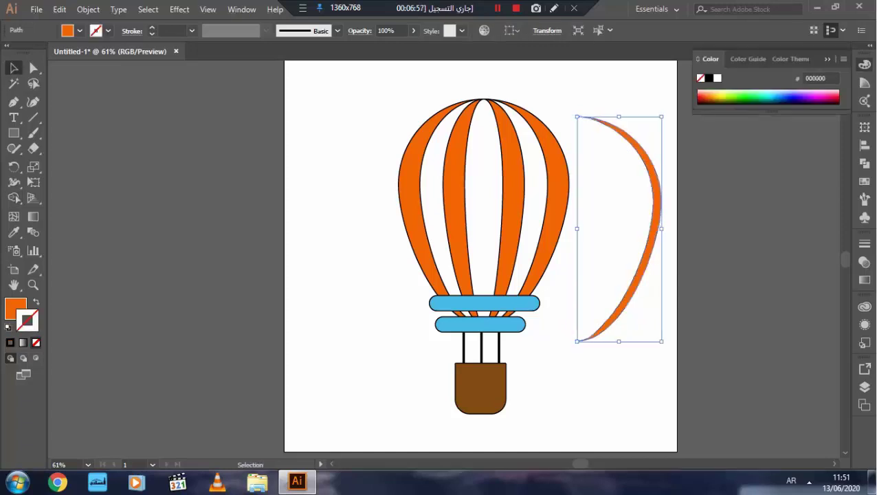
Fill the crescent black and place it flush along the balloon's right edge.
double_click(15, 309)
click(476, 391)
key(Return)
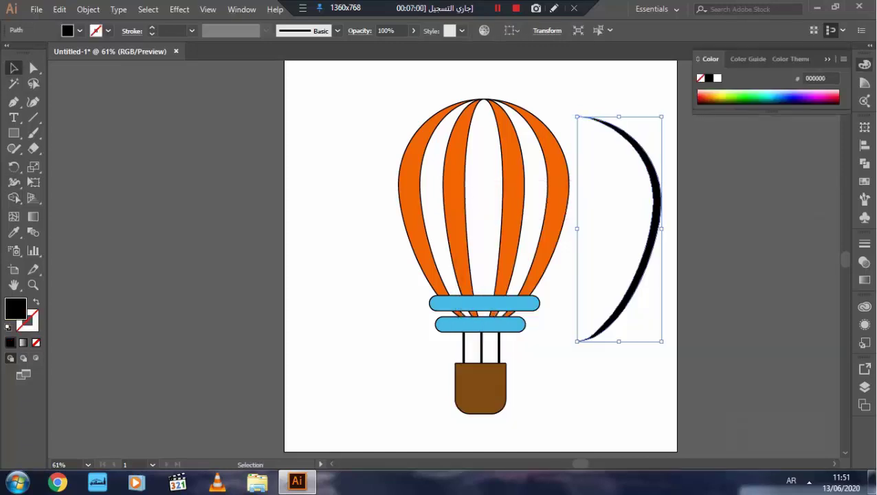
drag(652, 259, 526, 212)
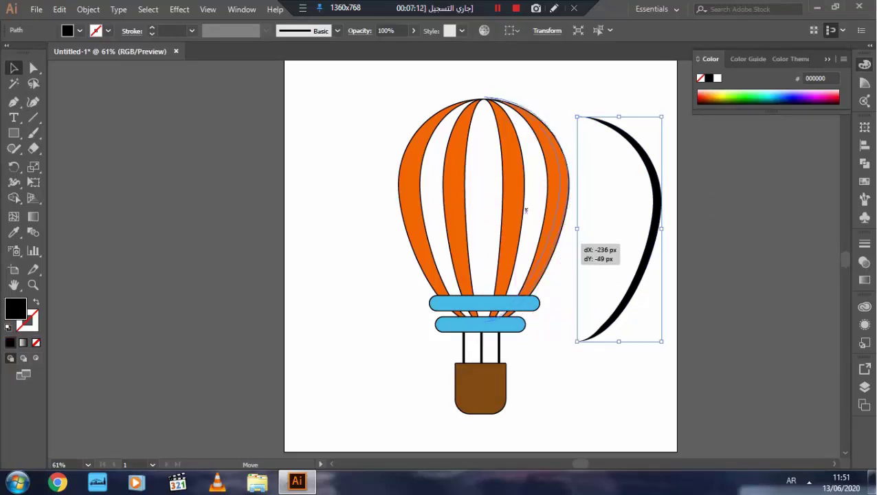
drag(526, 210, 526, 210)
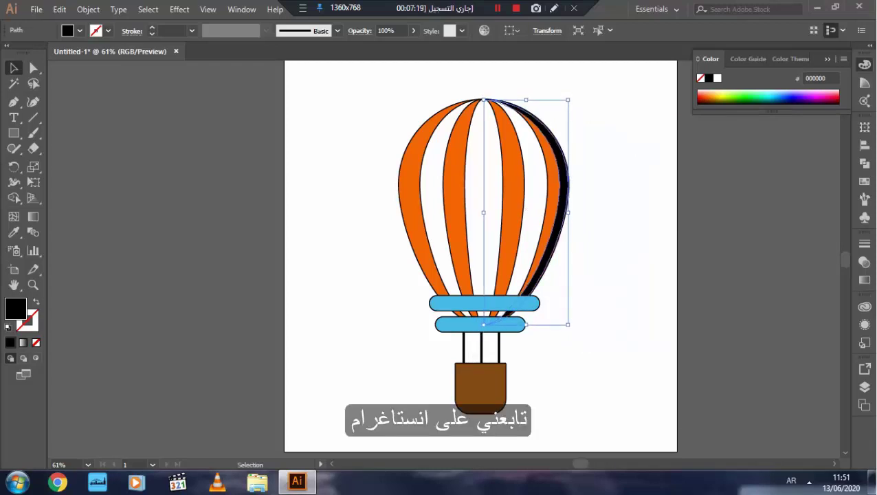
Dismiss the 'Which device did you plug in?' prompt and close Realtek HD Audio Manager.
key(Return)
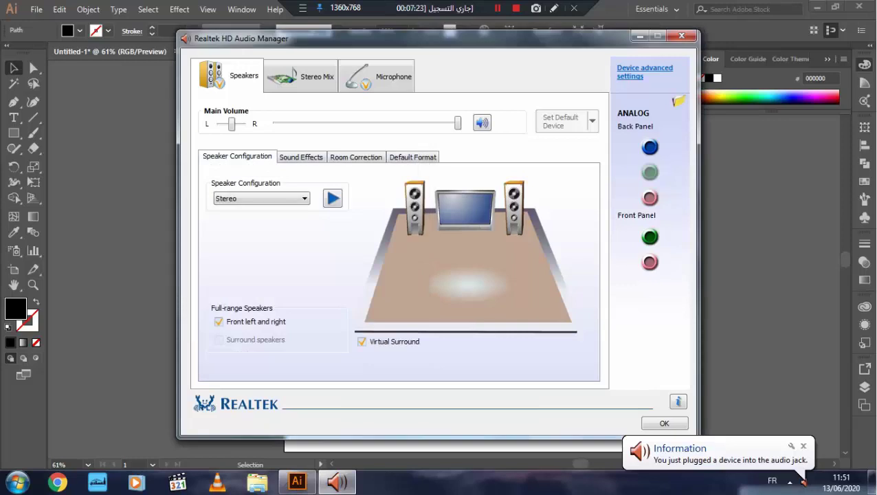
key(Return)
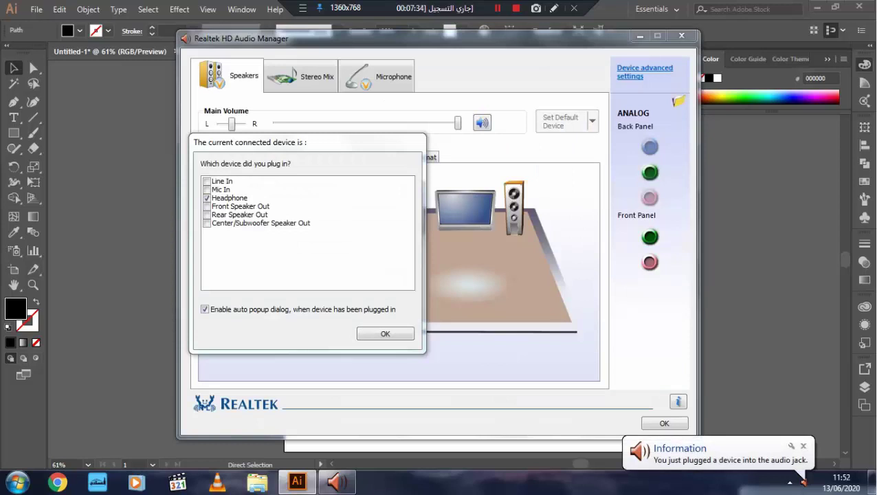
key(Return)
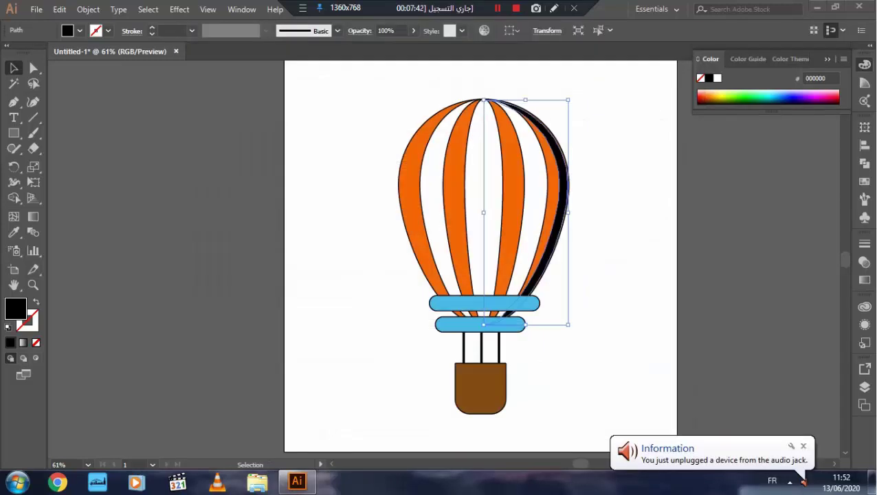
Set the black shadow crescent to 18% opacity, then deselect and view the whole artboard.
key(ctrl+plus)
key(ctrl+plus)
key(ctrl+plus)
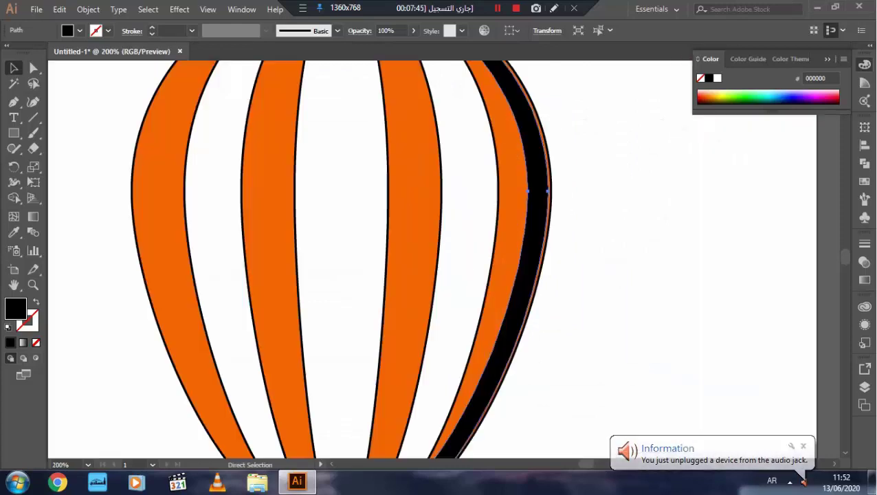
key(ctrl+plus)
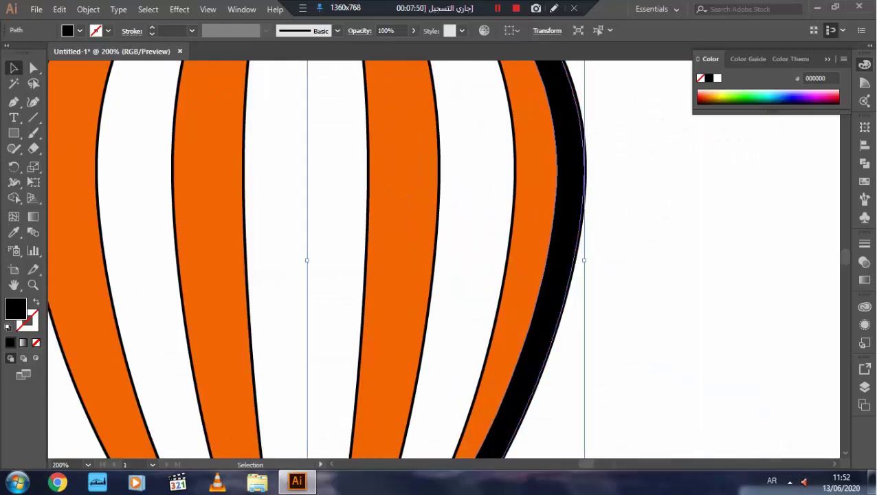
drag(412, 206, 434, 378)
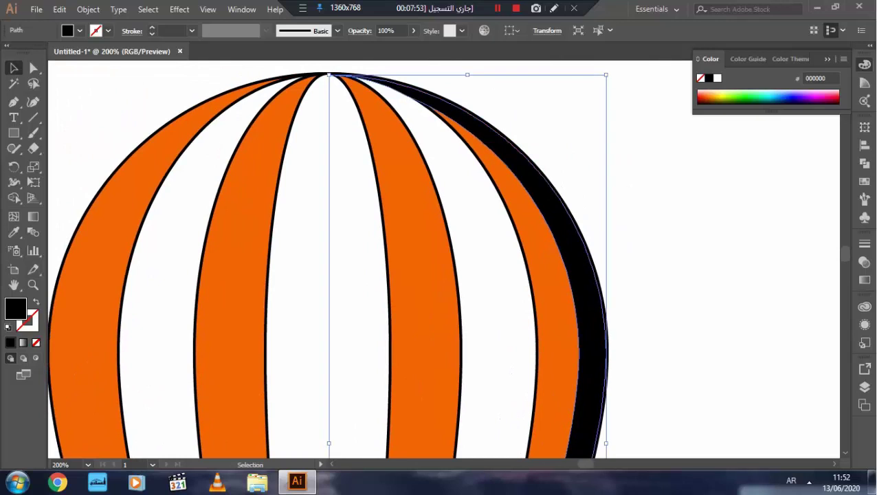
drag(440, 413, 410, 110)
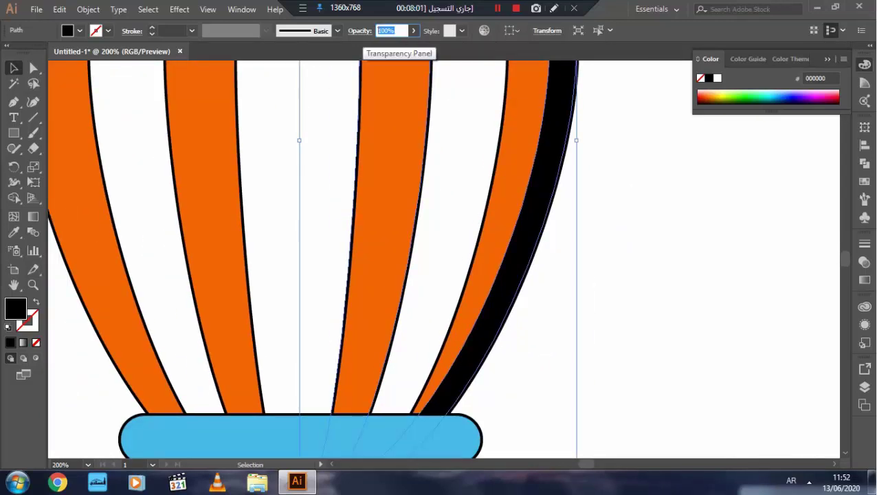
text(18)
key(Return)
key(ctrl+shift+a)
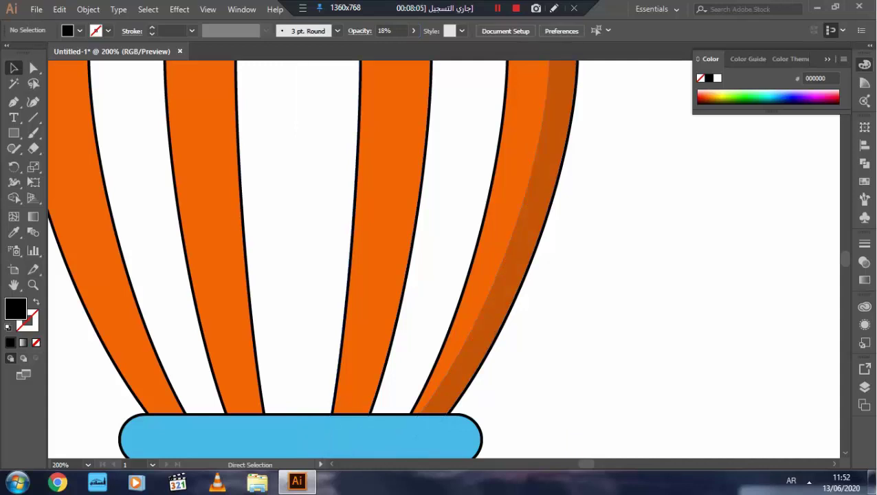
key(ctrl+0)
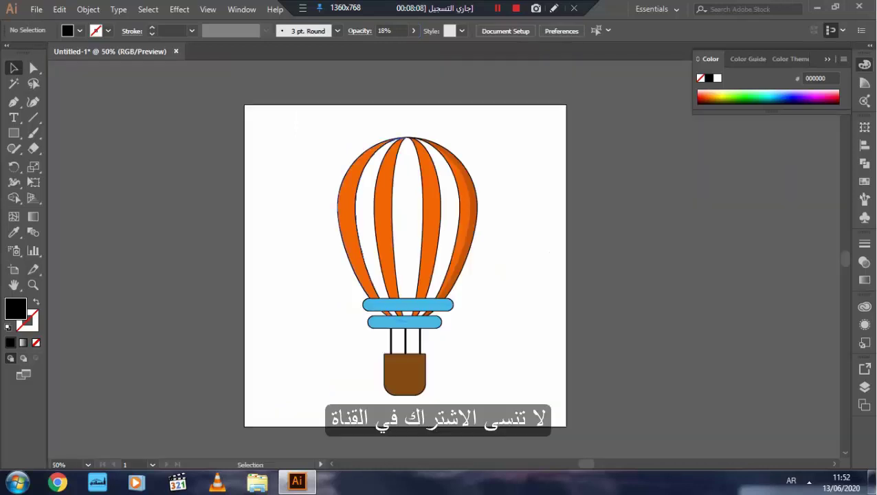
Duplicate the leftmost orange stripe and trim the copy into a thin crescent with Shape Builder.
drag(374, 241, 317, 255)
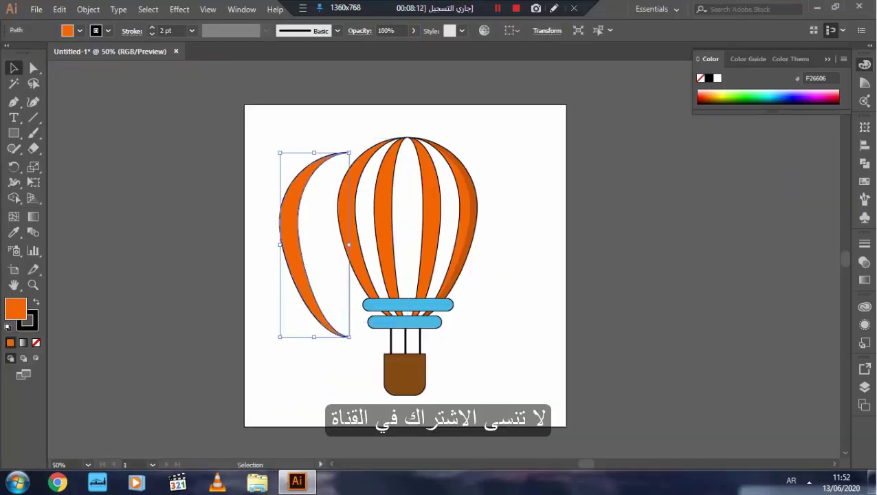
drag(349, 337, 352, 337)
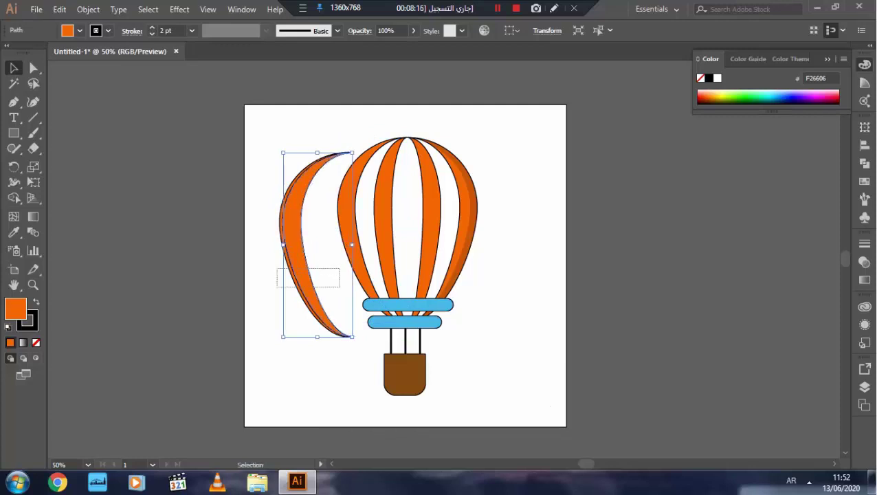
click(14, 197)
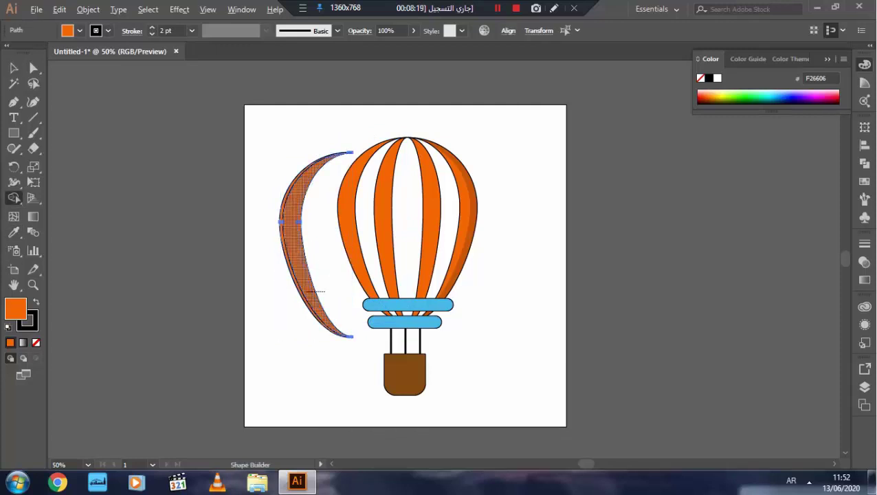
alt+click(315, 291)
key(v)
Give the crescent a white fill with no outline.
key(shift+x)
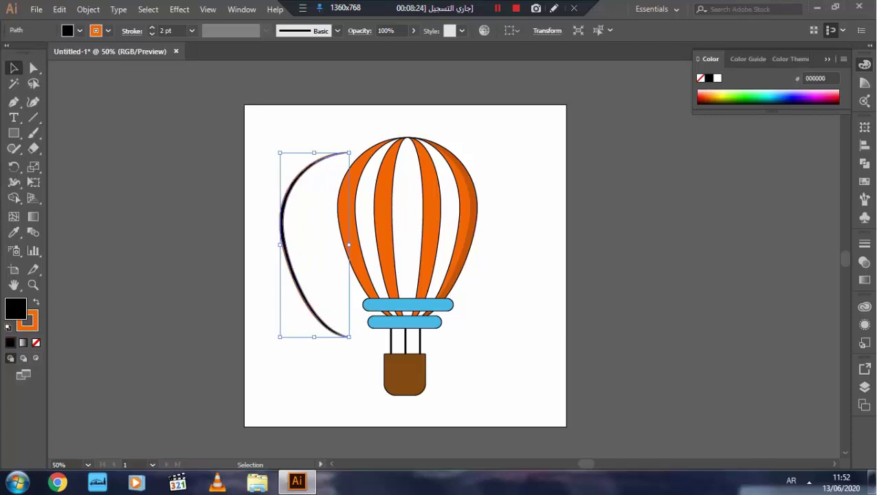
click(36, 342)
click(10, 342)
double_click(17, 308)
click(474, 230)
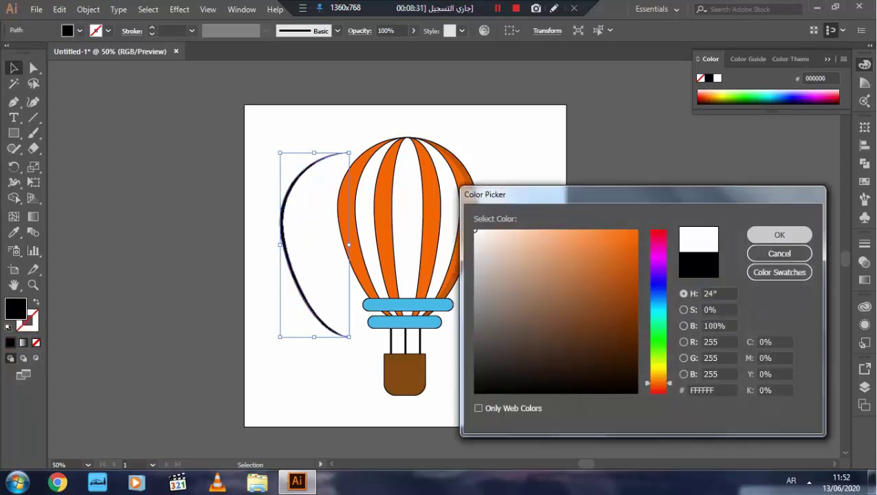
click(779, 235)
Align the white crescent with the balloon's left edge and set it to 18% opacity.
mouse_move(283, 226)
mouse_down()
mouse_move(331, 221)
mouse_move(341, 211)
mouse_up()
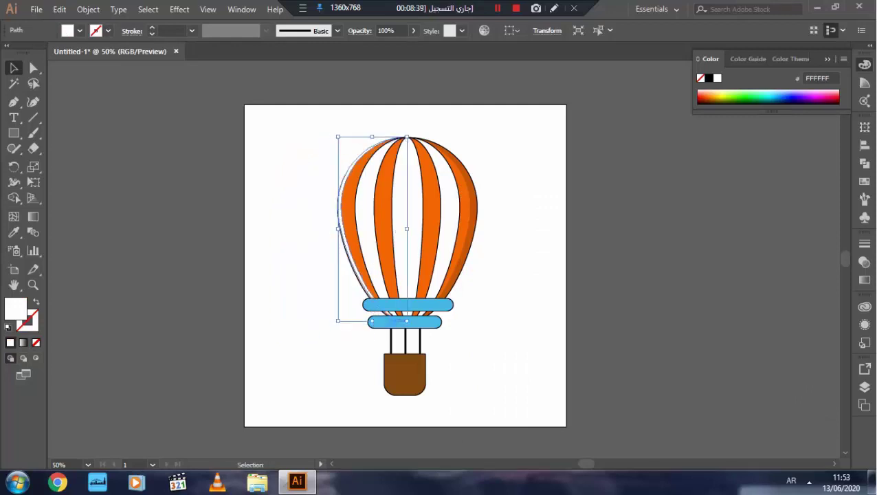
key(ctrl+plus)
key(ctrl+plus)
key(ctrl+plus)
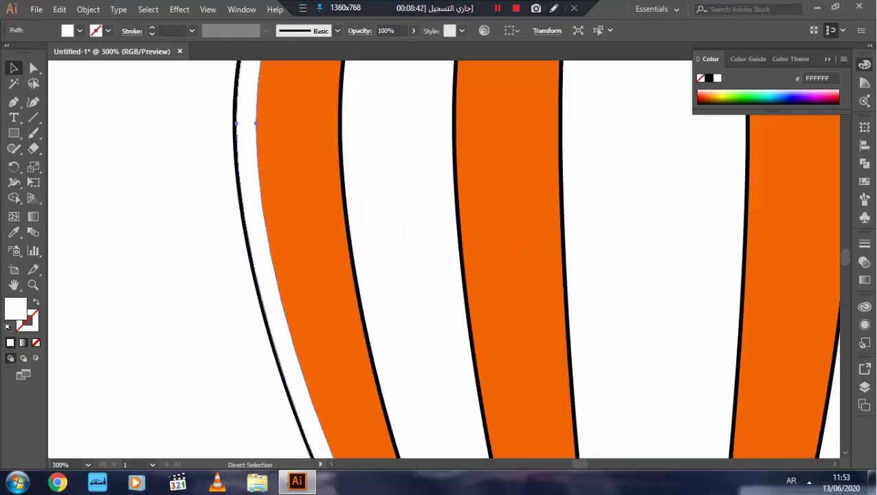
scroll(440, 259, up, 5)
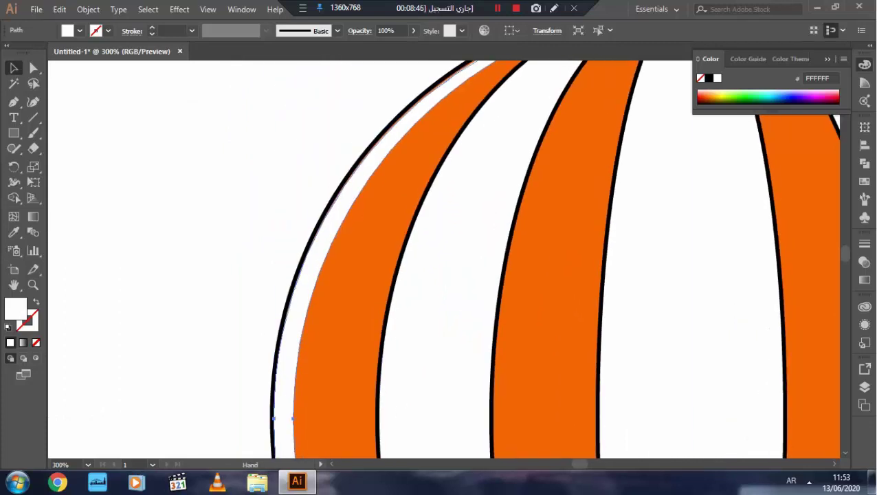
key(shift+Right)
key(Left)
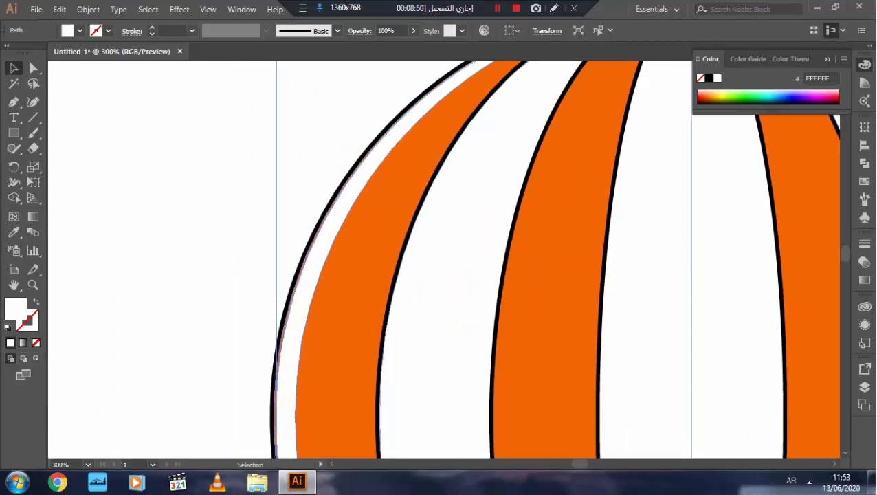
key(Left)
key(Left)
key(Left)
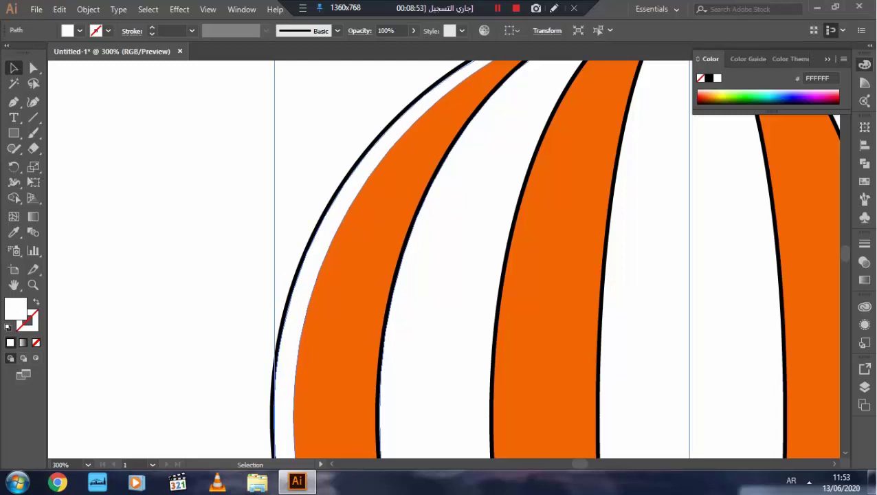
click(390, 31)
text(18)
key(Return)
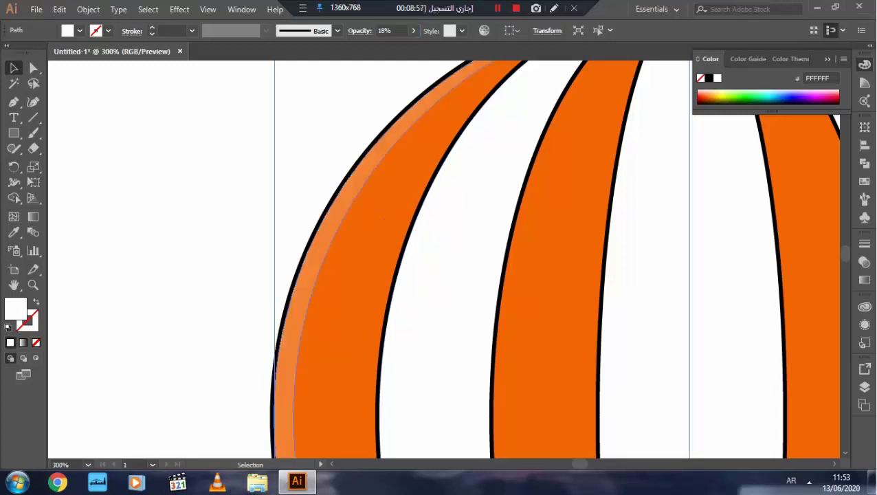
key(ctrl+shift+a)
key(ctrl+minus)
key(ctrl+minus)
key(ctrl+minus)
Group the balloon envelope parts together.
key(ctrl+minus)
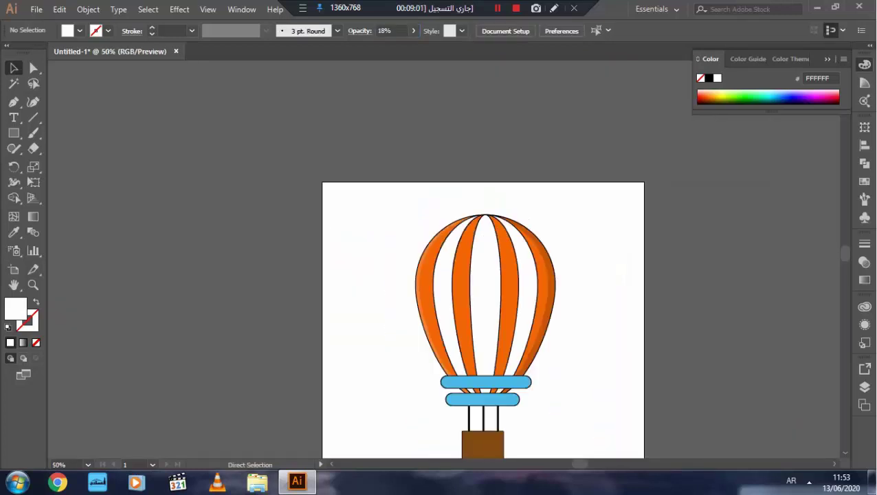
key(ctrl+minus)
key(ctrl+plus)
key(ctrl+plus)
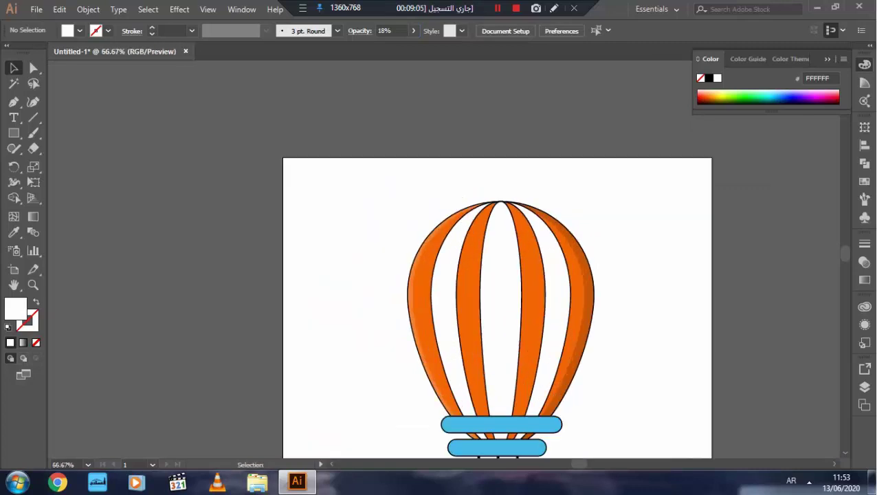
drag(500, 309, 481, 202)
drag(314, 189, 612, 240)
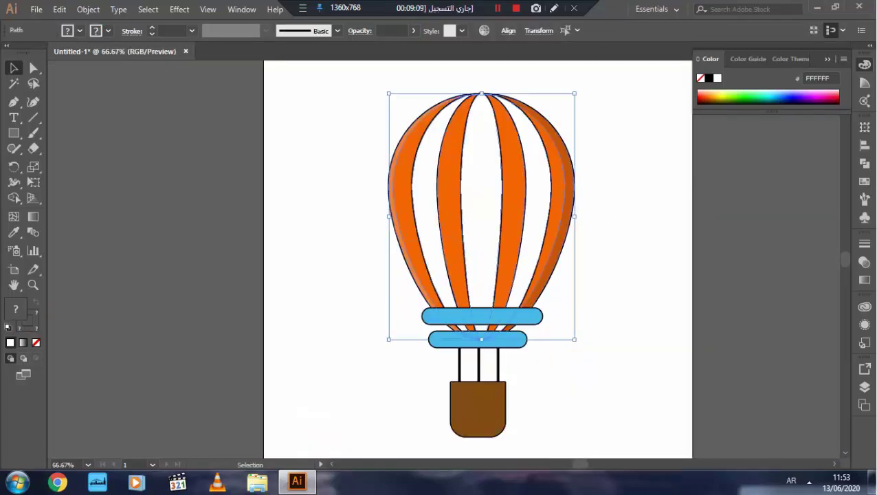
click(88, 9)
click(121, 41)
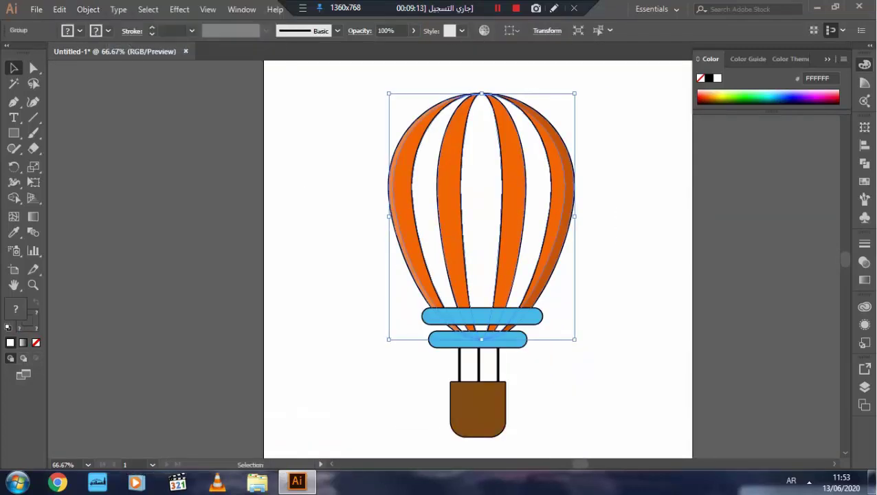
Group the three basket ropes, then horizontally centre all balloon parts with Align.
key(shift+F7)
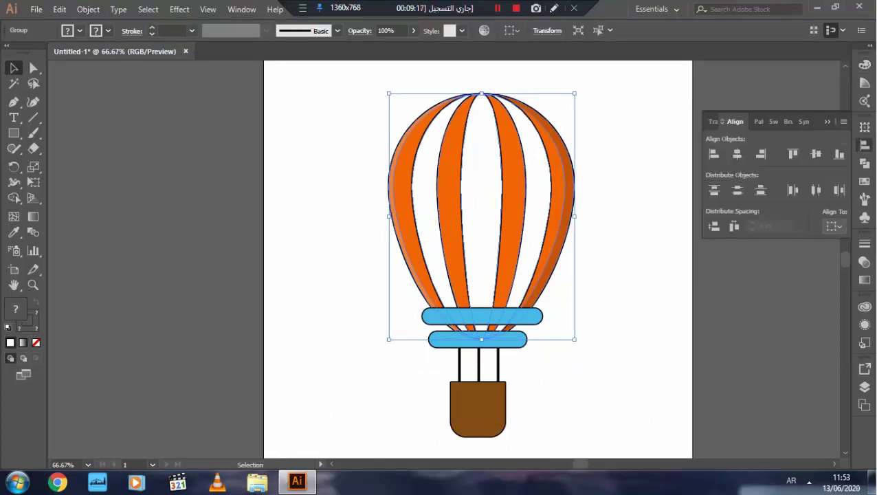
drag(597, 431, 392, 185)
key(ctrl+shift+a)
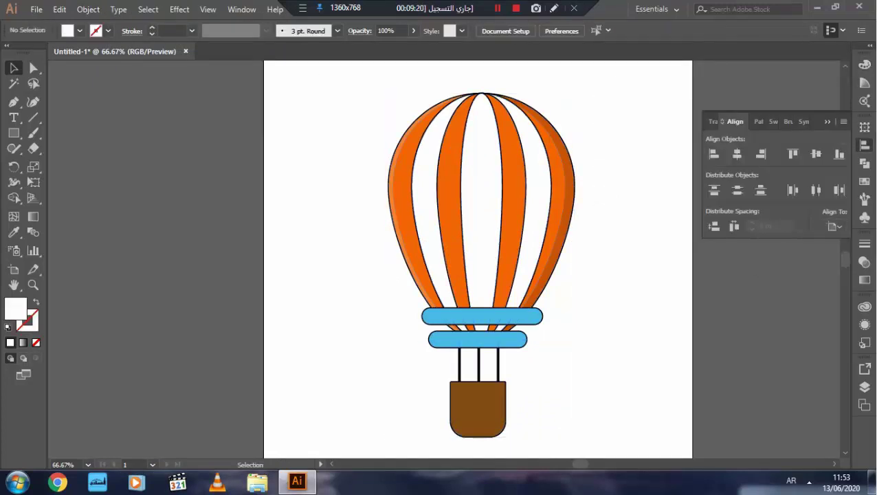
drag(467, 365, 519, 368)
right_click(486, 360)
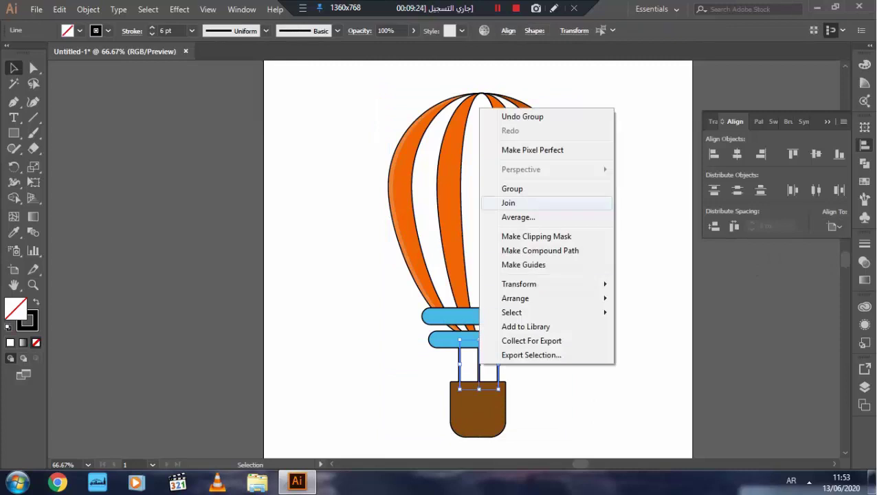
click(550, 195)
drag(609, 440, 415, 268)
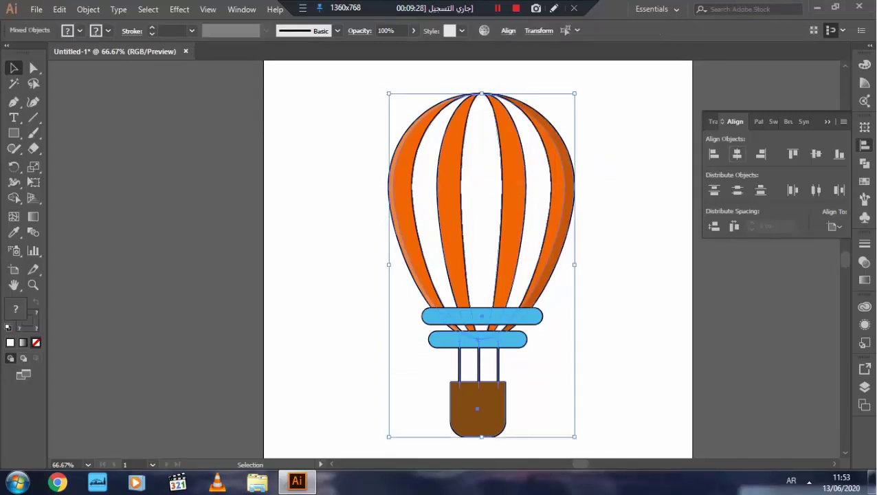
click(737, 153)
key(ctrl+shift+a)
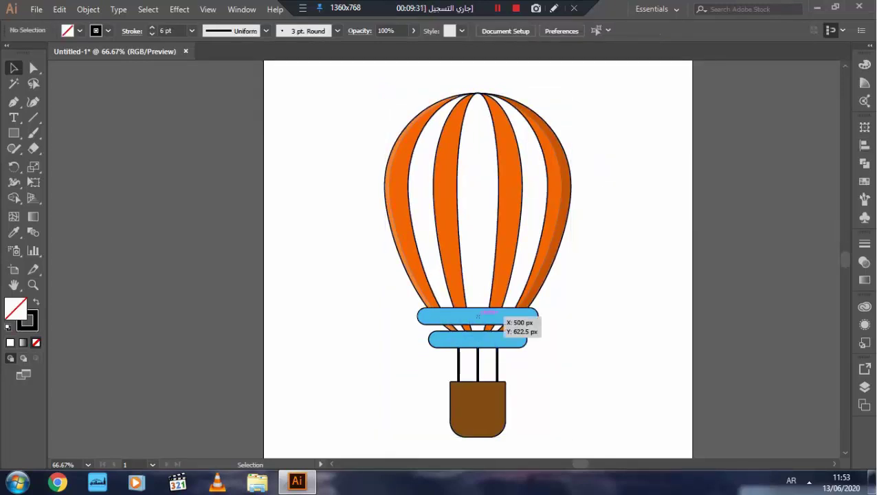
click(508, 316)
Copy the upper blue band and trim the copy into a black crescent with no outline.
drag(417, 316, 539, 377)
drag(656, 411, 535, 355)
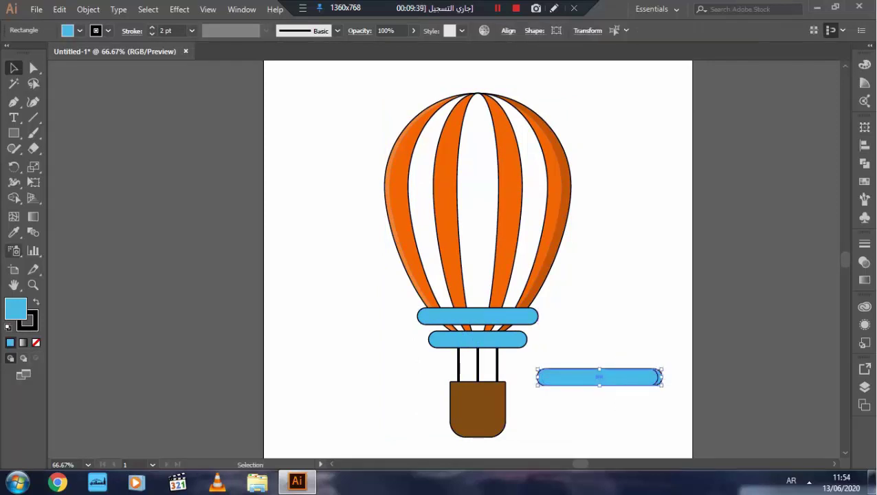
key(shift+m)
drag(571, 397, 568, 371)
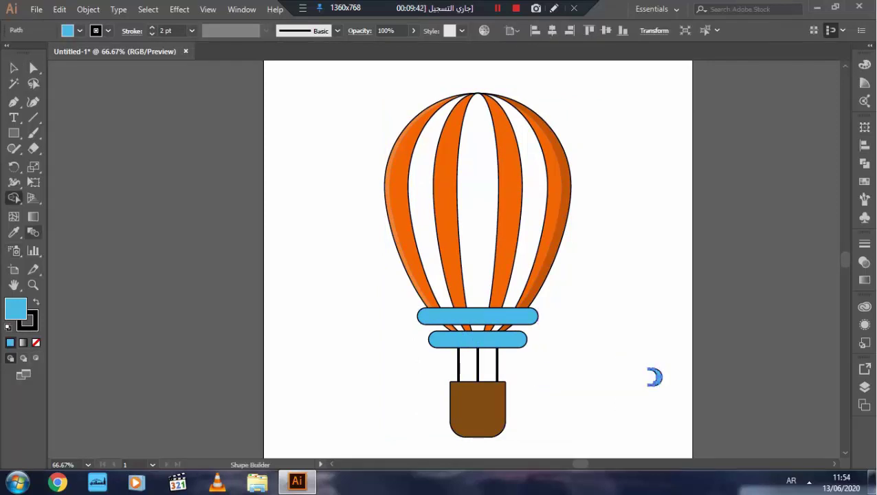
key(v)
click(865, 64)
key(shift+x)
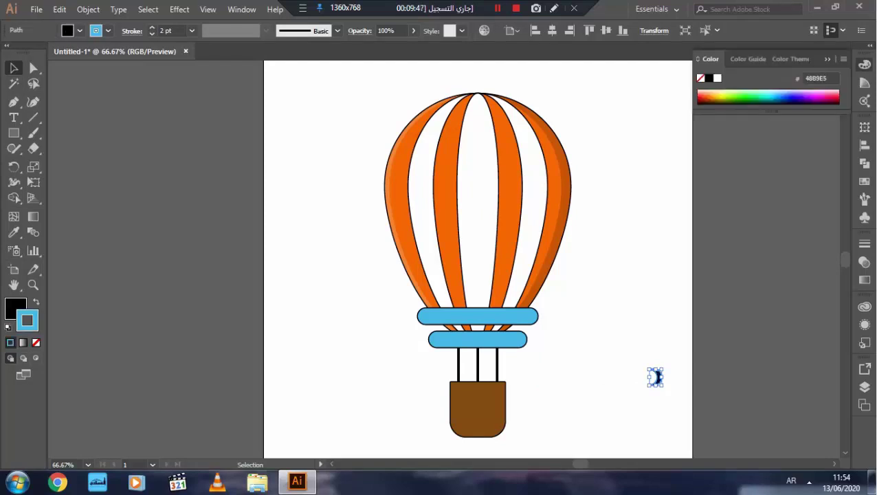
click(700, 78)
drag(672, 398, 626, 353)
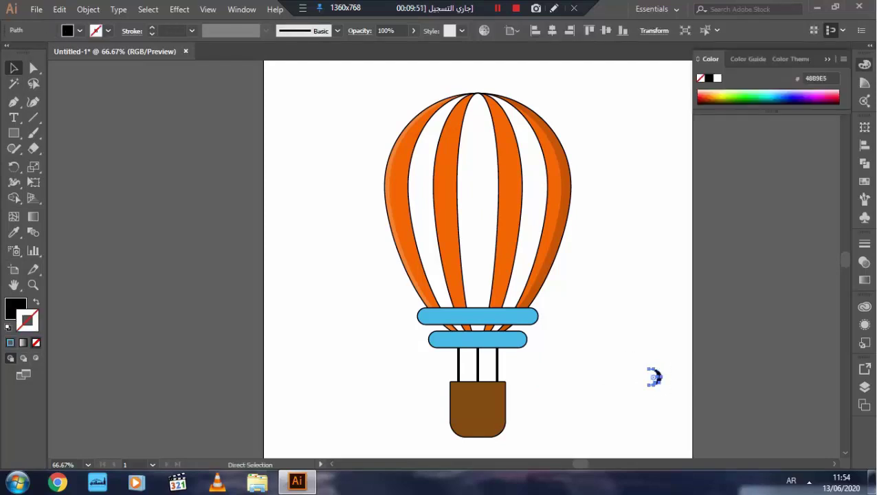
Place the black crescent on the upper band's right end at 18% opacity.
key(ctrl+plus)
key(ctrl+plus)
key(ctrl+plus)
drag(454, 267, 68, 77)
scroll(275, 262, up, 5)
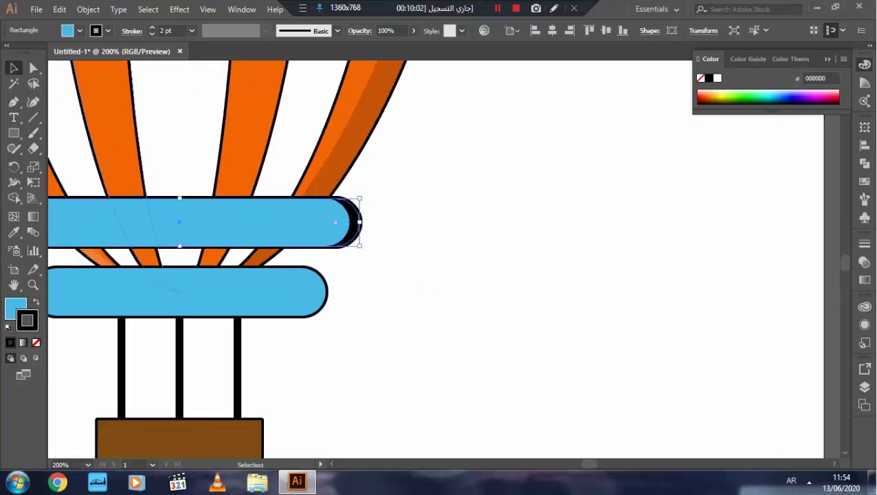
click(133, 30)
click(352, 223)
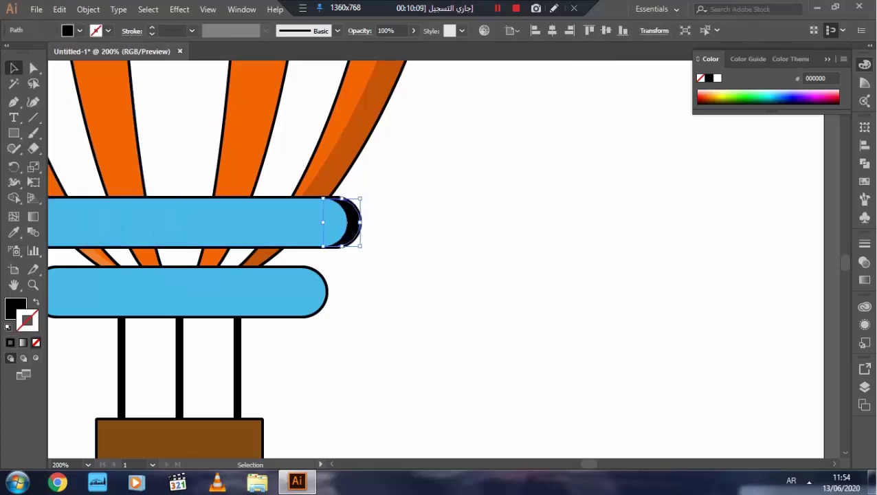
click(386, 30)
text(8)
key(Return)
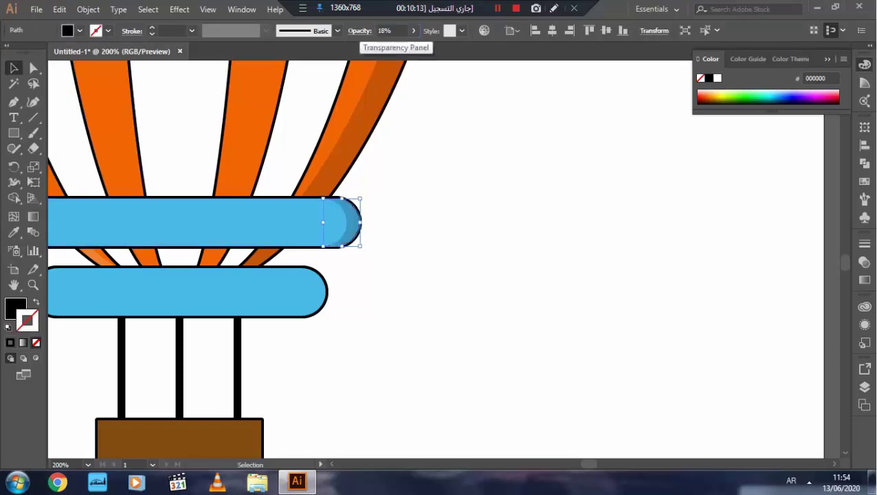
Reflect a copy of the crescent onto the band's left end and fill it white (ffffff).
drag(362, 179, 611, 200)
right_click(611, 200)
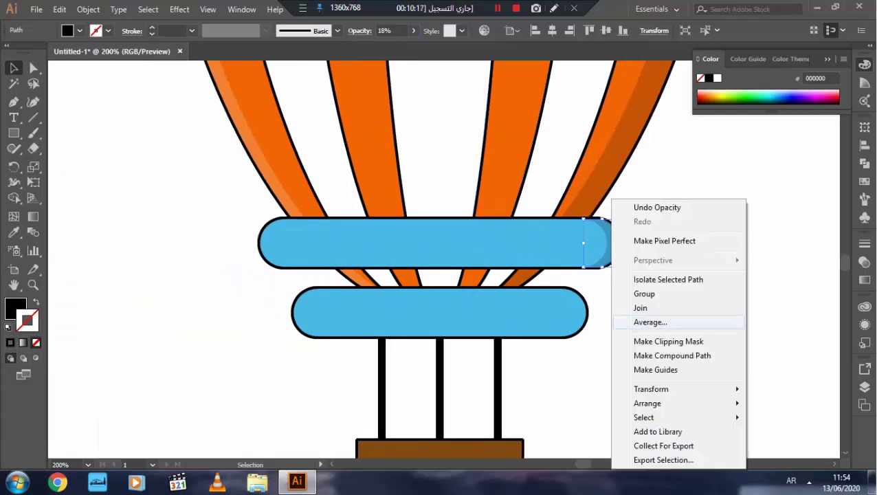
mouse_move(651, 389)
click(447, 322)
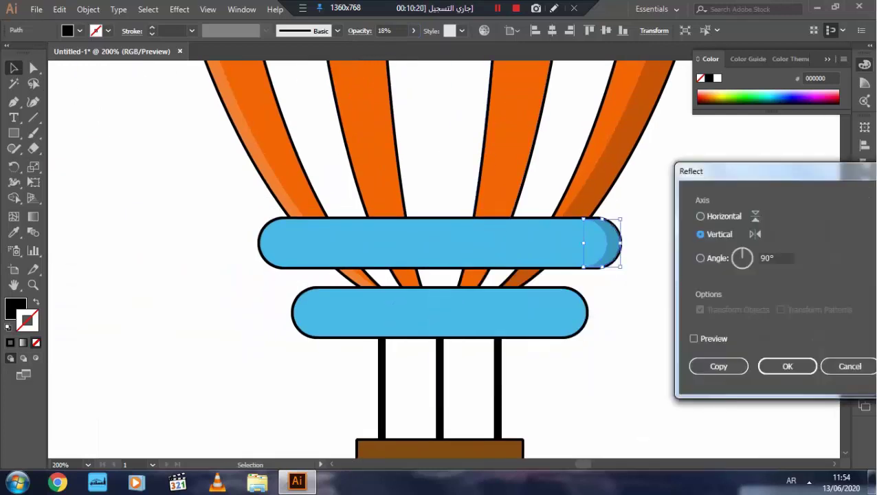
click(693, 338)
click(718, 366)
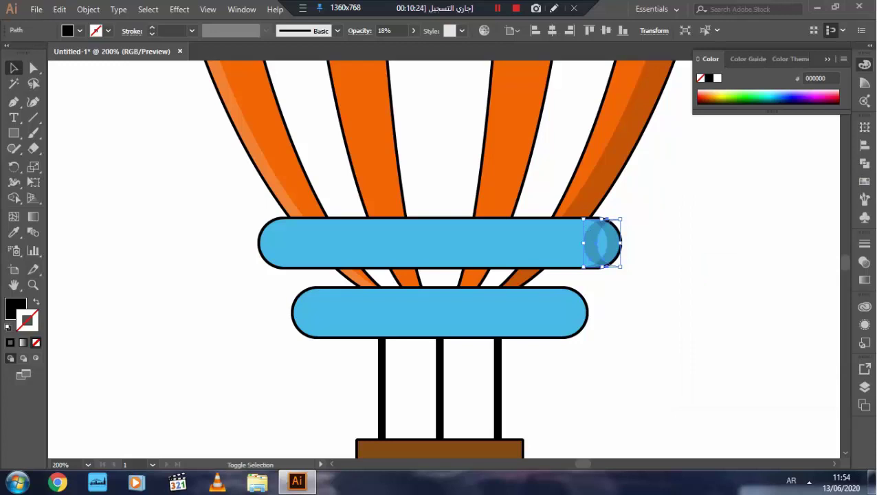
drag(601, 243, 279, 242)
key(Left)
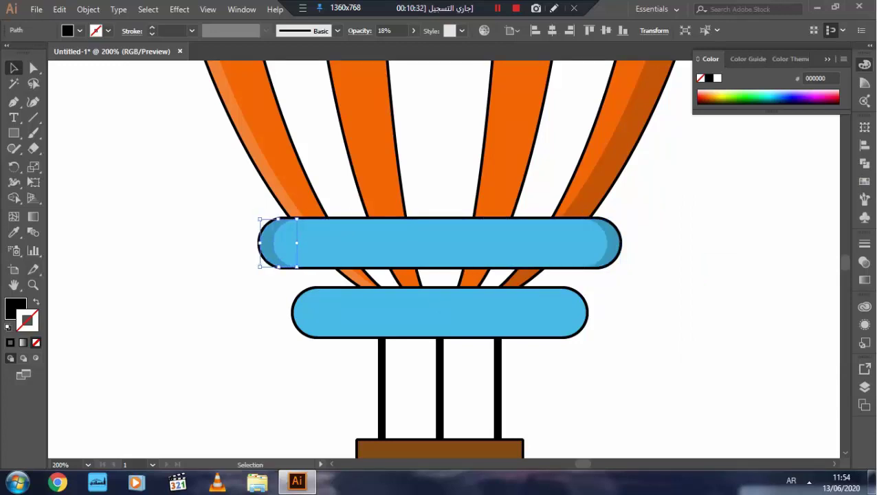
double_click(15, 307)
text(ffffff)
key(Return)
key(ctrl+shift+a)
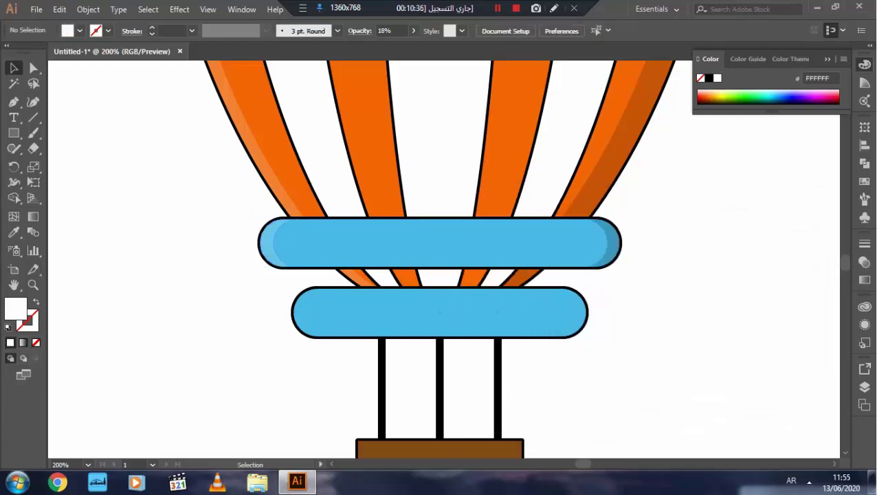
Copy the dark and white crescents onto the lower band's right and left ends.
mouse_move(606, 250)
mouse_down()
mouse_move(584, 313)
mouse_move(575, 314)
mouse_up()
key(ctrl+shift+a)
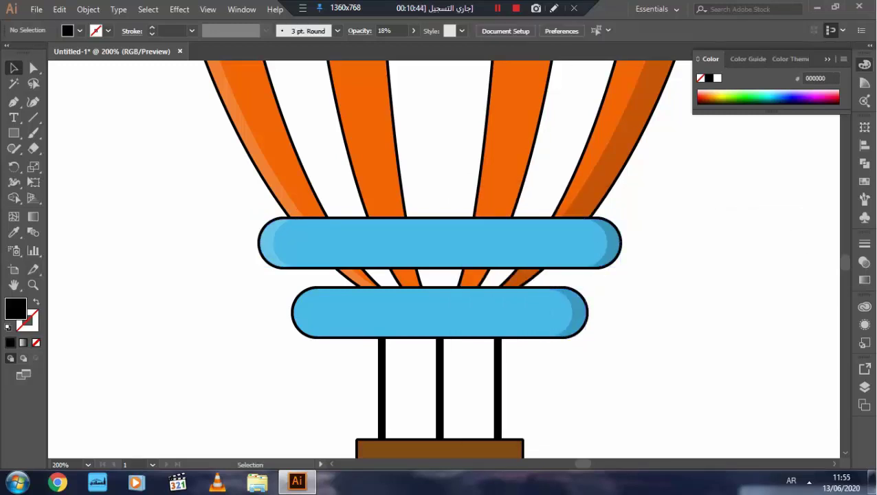
click(274, 241)
drag(274, 242, 310, 316)
key(ctrl+shift+a)
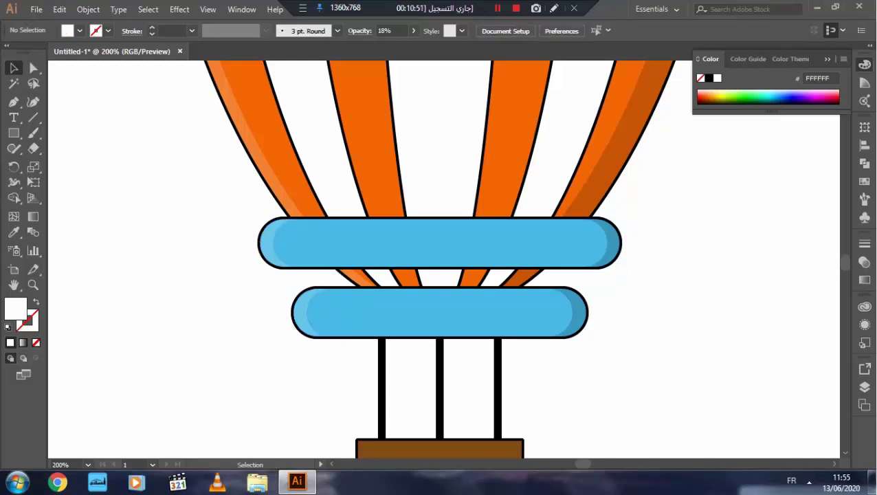
key(ctrl+0)
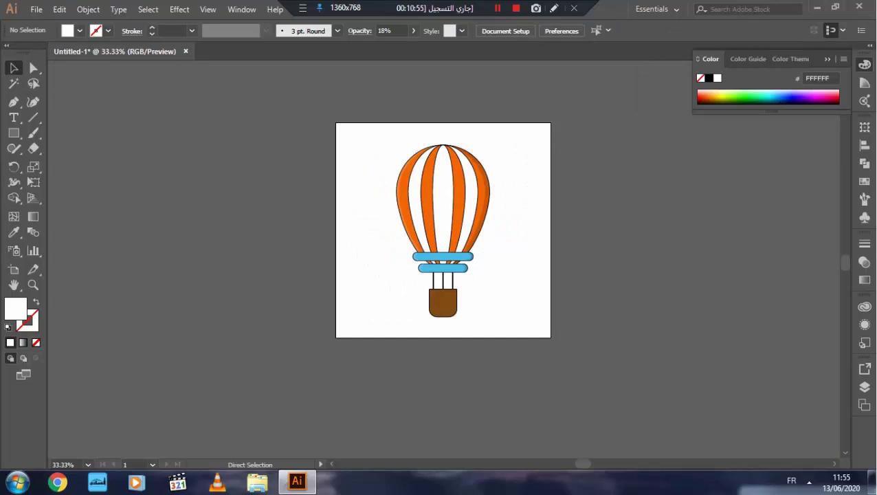
key(ctrl+plus)
key(ctrl+plus)
key(ctrl+plus)
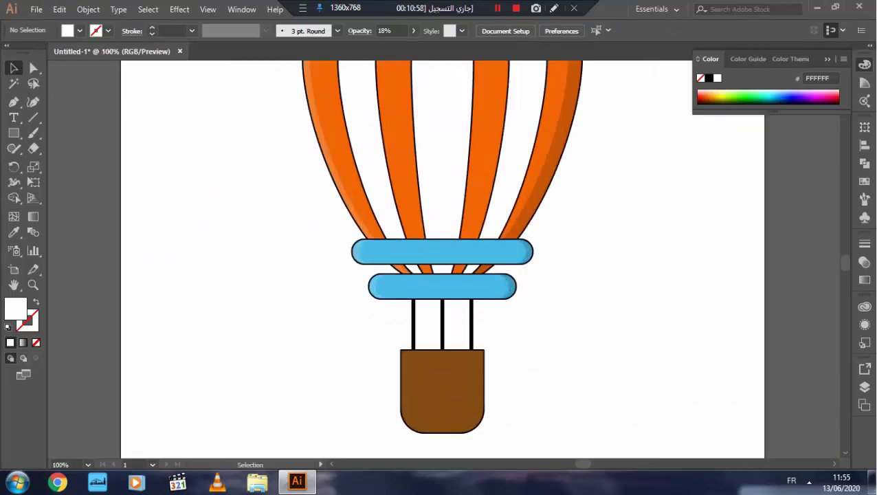
Copy the brown basket and trim the overlap into a thin sliver with Shape Builder.
mouse_move(442, 390)
mouse_down()
mouse_move(581, 383)
mouse_move(532, 383)
mouse_up()
drag(646, 440, 564, 358)
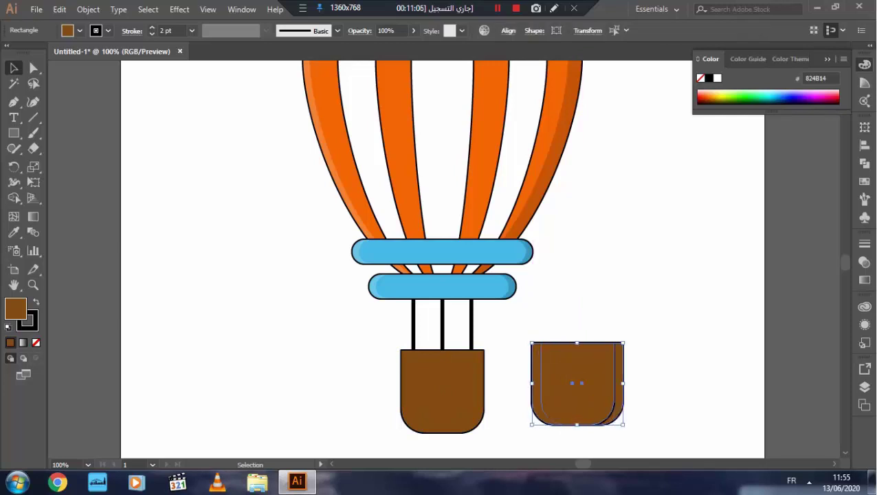
click(14, 198)
drag(536, 385, 605, 385)
key(v)
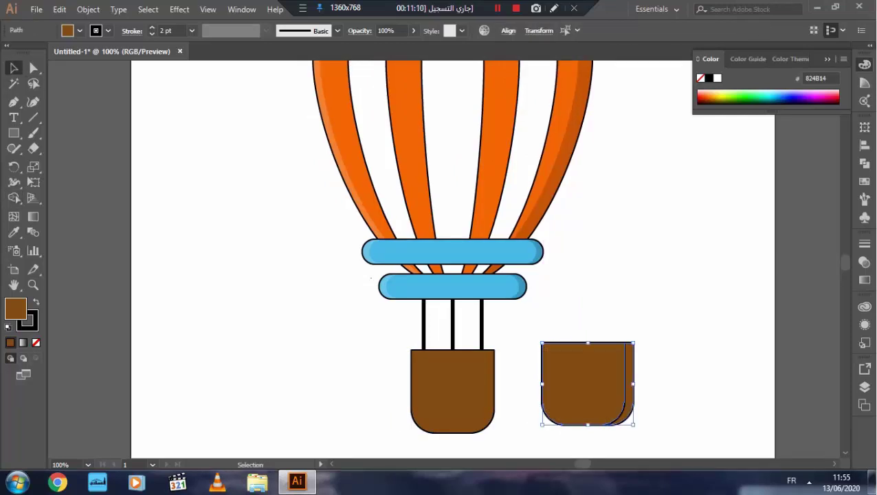
click(14, 198)
alt+click(583, 383)
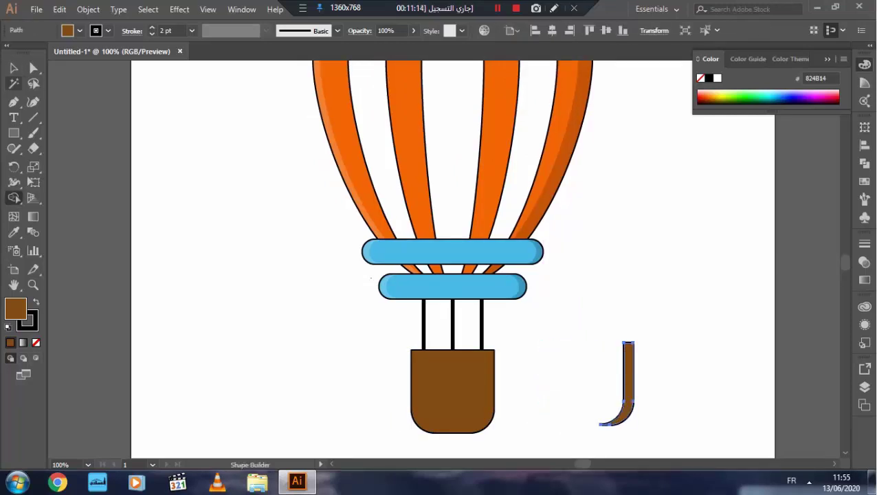
key(v)
Make the sliver black with no outline and place it on the basket's right edge at 18% opacity.
click(36, 342)
double_click(16, 309)
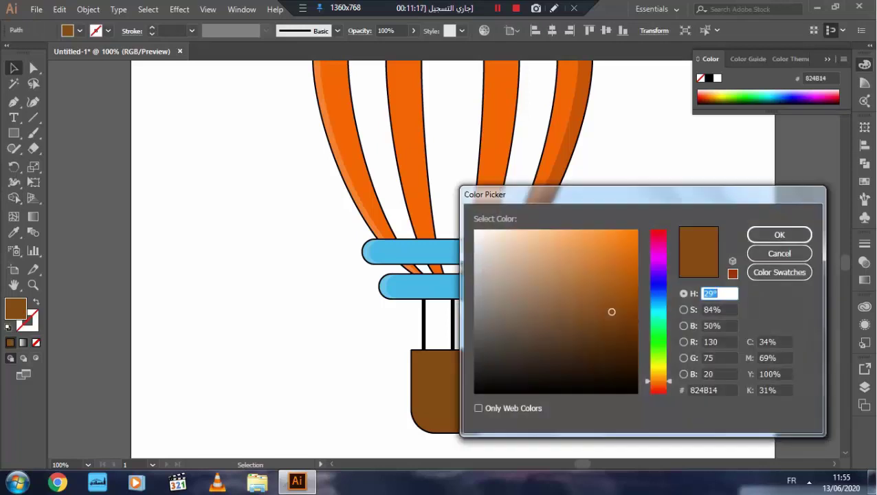
click(481, 390)
click(770, 240)
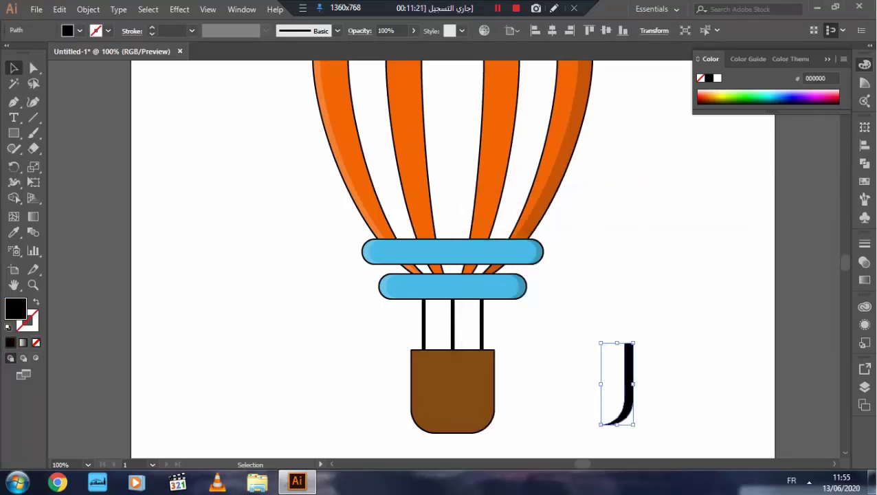
drag(633, 384, 494, 391)
click(499, 401)
click(464, 391)
click(392, 30)
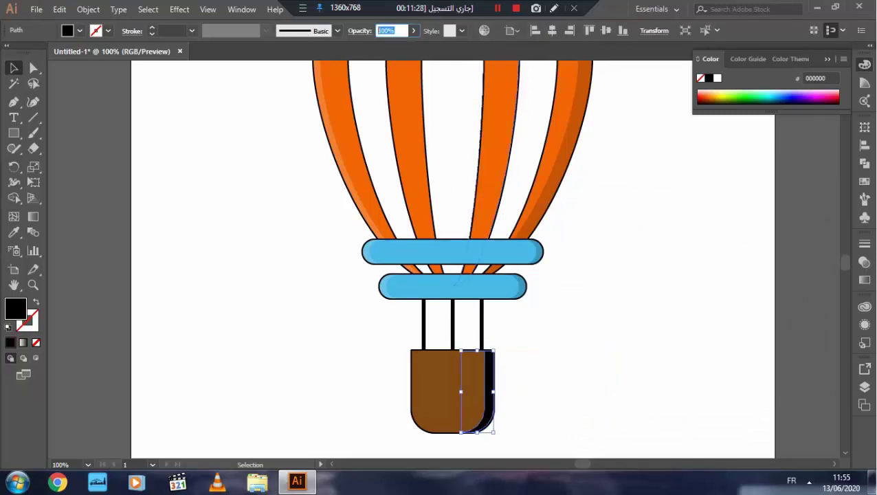
text(18)
key(Return)
Reflect a copy of the sliver onto the basket's left edge and fill it near-white FFFEFD.
right_click(488, 405)
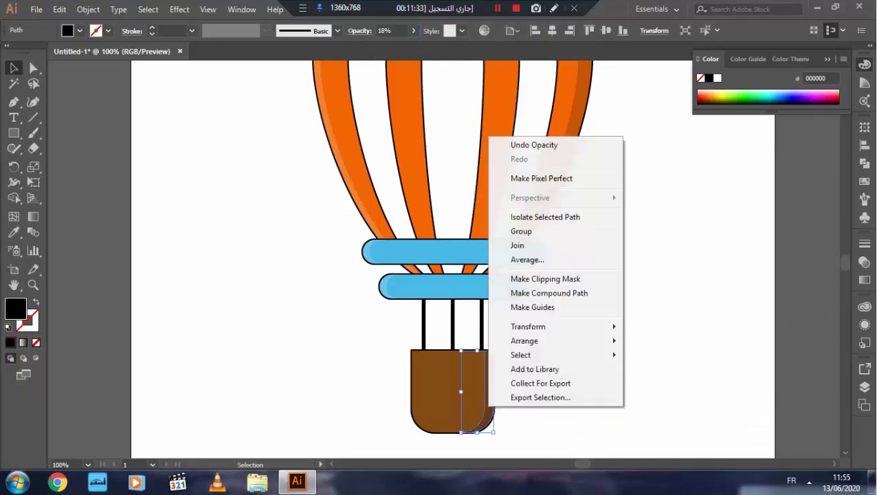
click(658, 373)
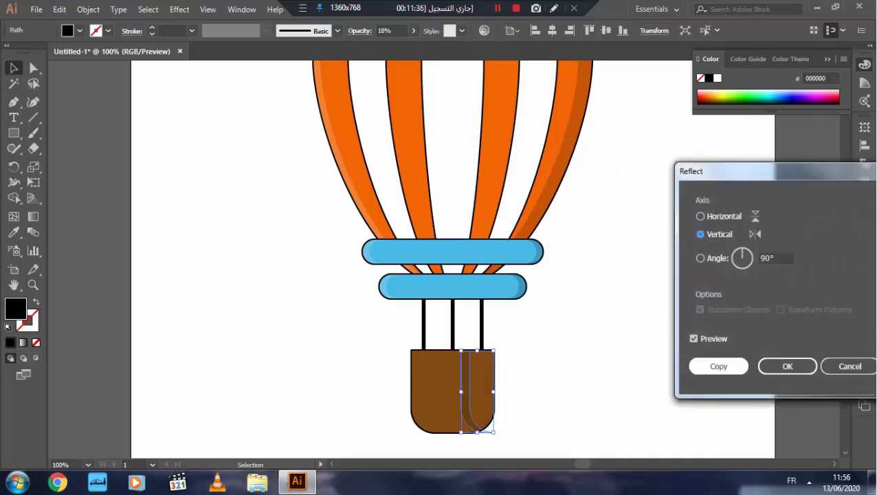
click(719, 366)
drag(478, 391, 430, 392)
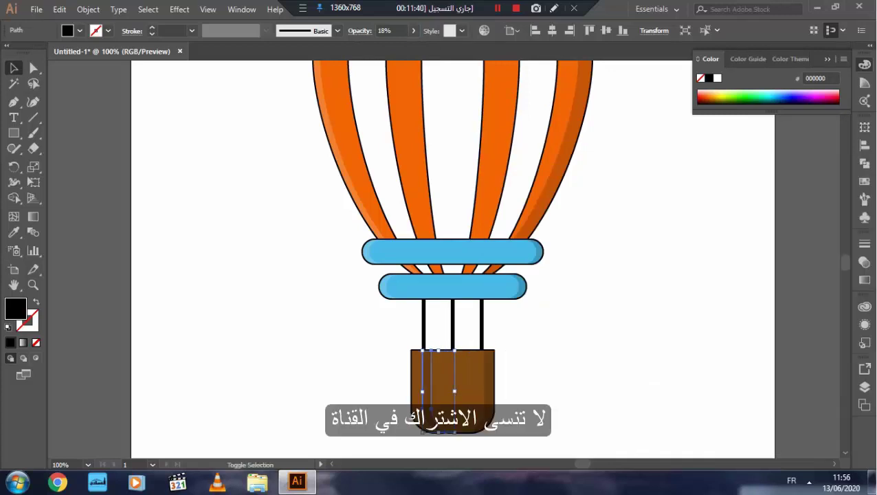
key(Left)
key(Left)
key(Left)
key(Left)
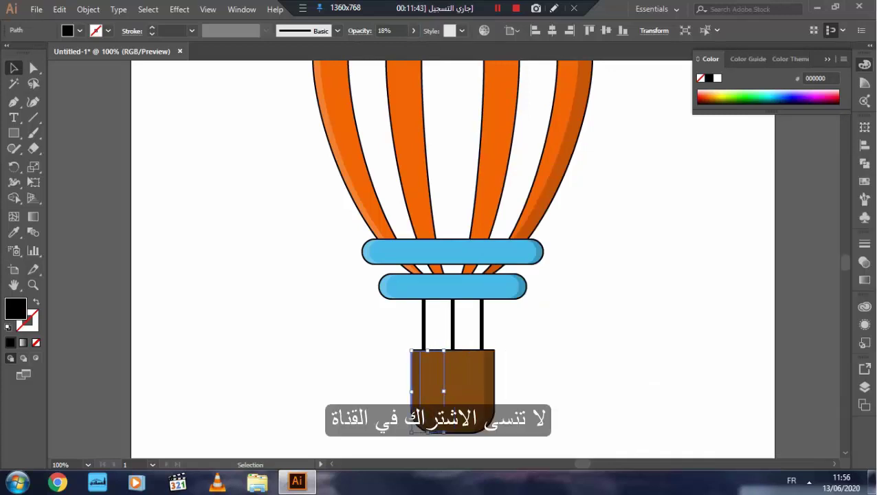
double_click(15, 309)
click(473, 231)
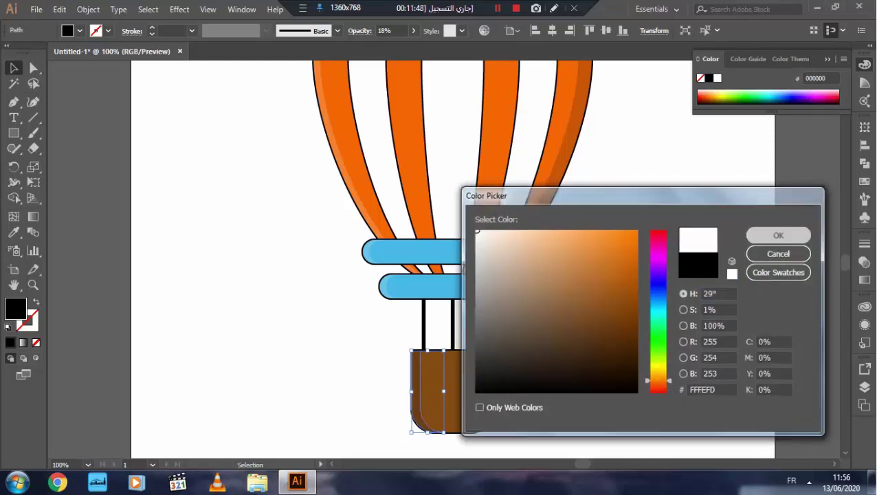
click(783, 233)
key(ctrl+shift+a)
click(414, 397)
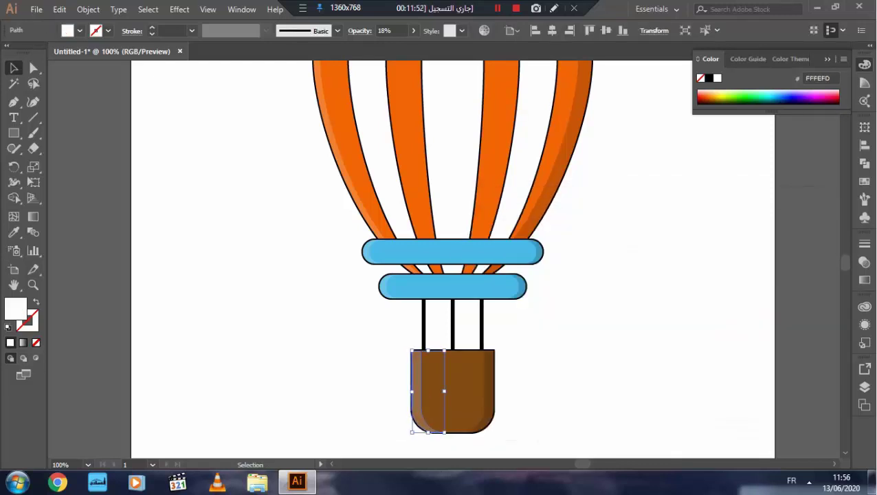
key(ctrl+shift+a)
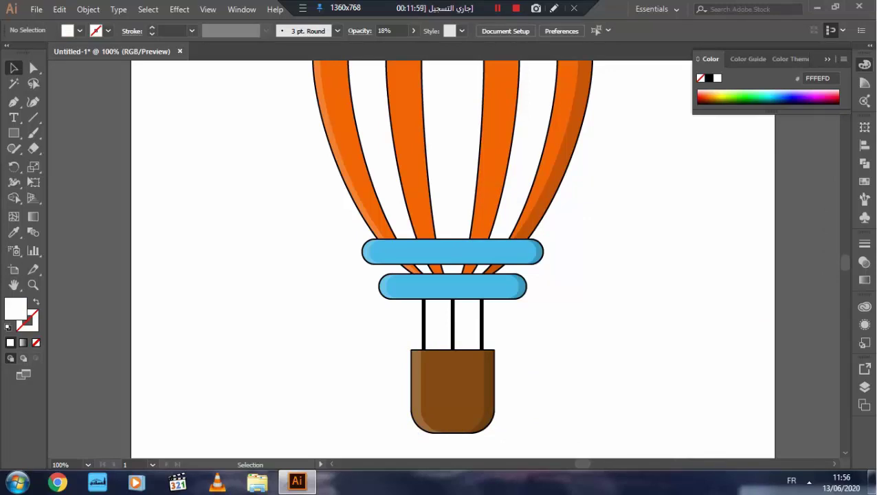
Draw a small ellipse and fill it black.
drag(13, 133, 55, 165)
drag(228, 325, 250, 338)
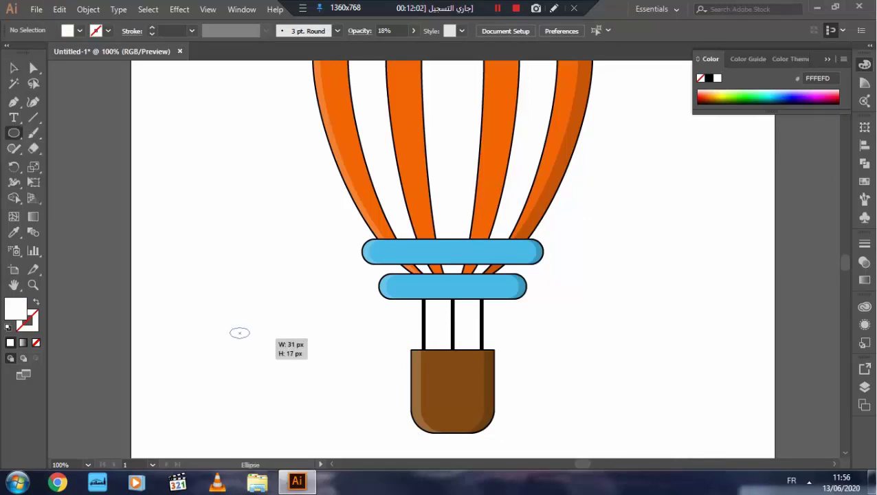
double_click(15, 308)
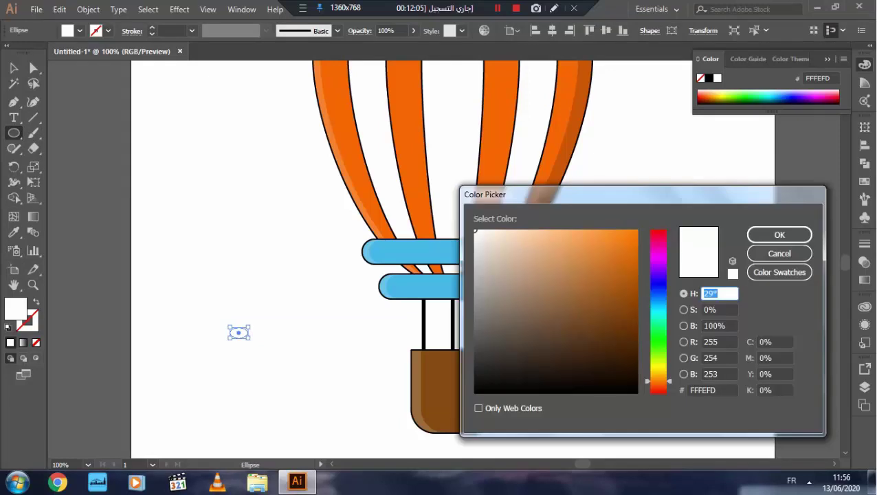
click(476, 391)
click(779, 235)
Move the black oval onto the basket and place two copies across it.
key(v)
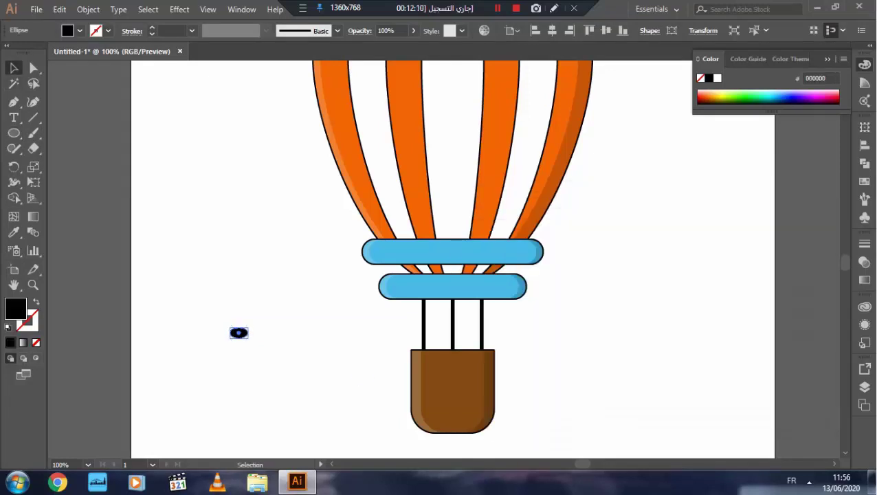
mouse_move(239, 333)
mouse_down()
mouse_move(421, 386)
mouse_move(452, 382)
mouse_up()
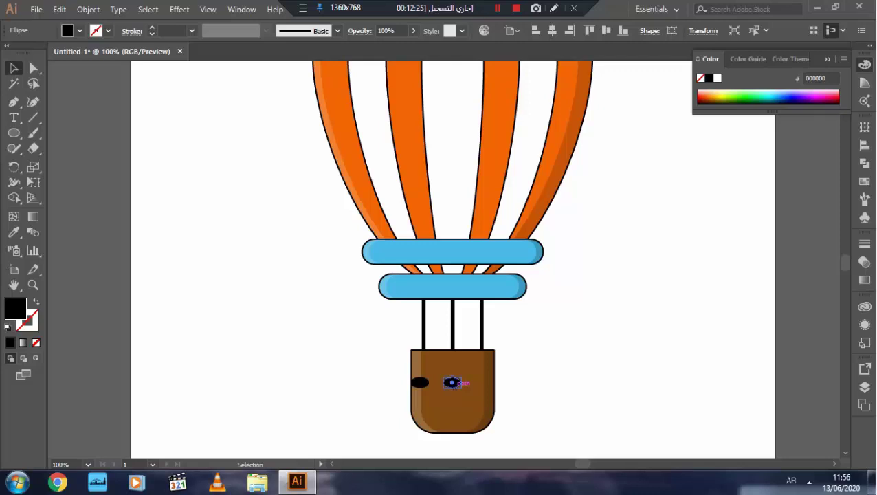
drag(452, 383, 493, 382)
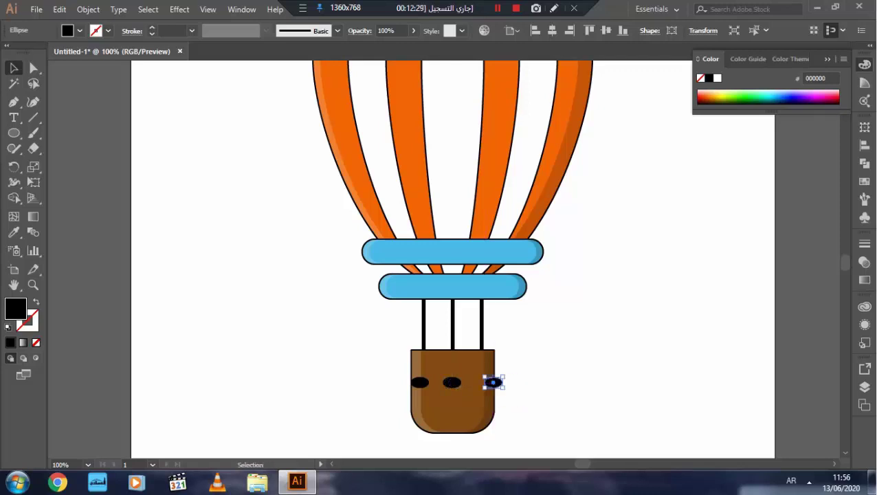
drag(406, 371, 460, 392)
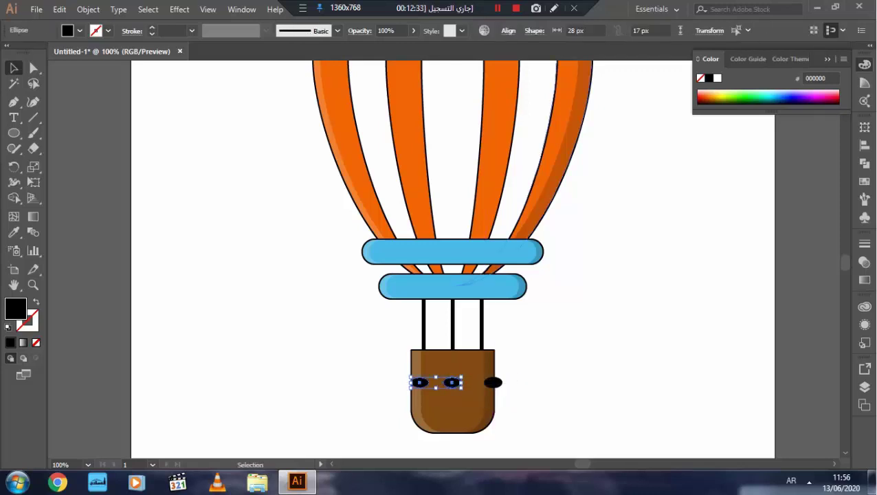
Space the three ovals evenly by horizontal centres across the basket.
click(508, 30)
click(457, 101)
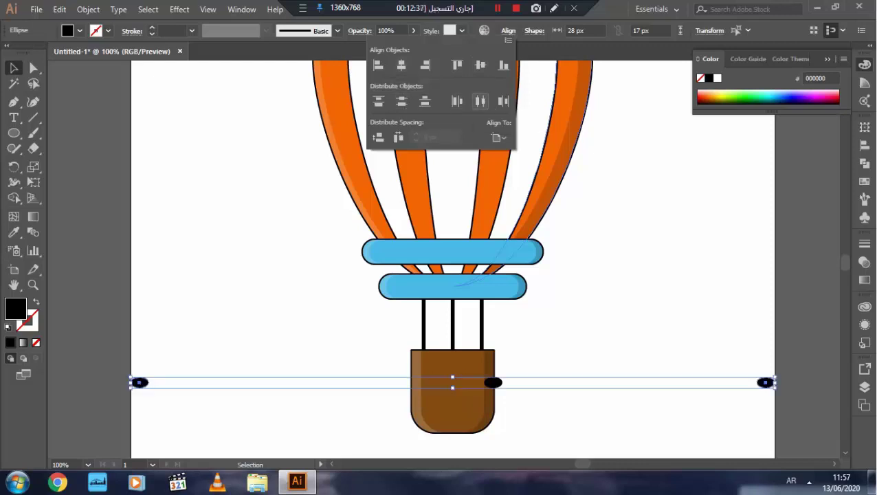
click(60, 9)
click(76, 23)
click(508, 31)
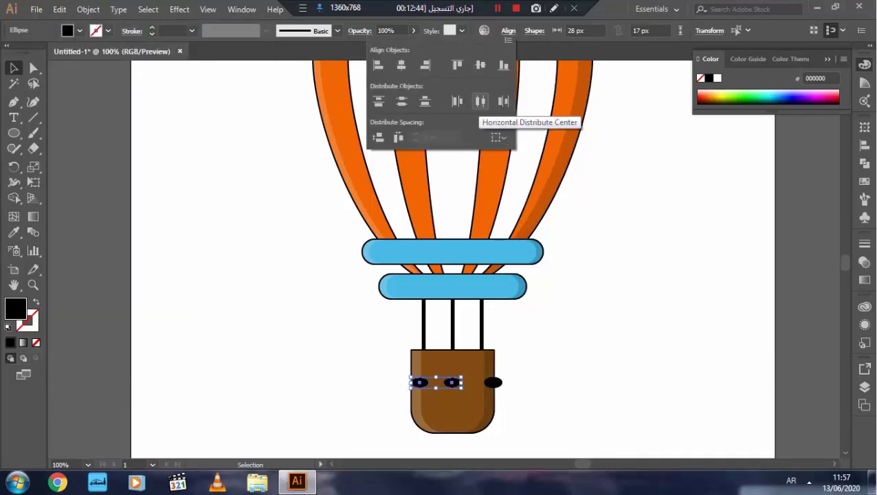
shift+click(494, 382)
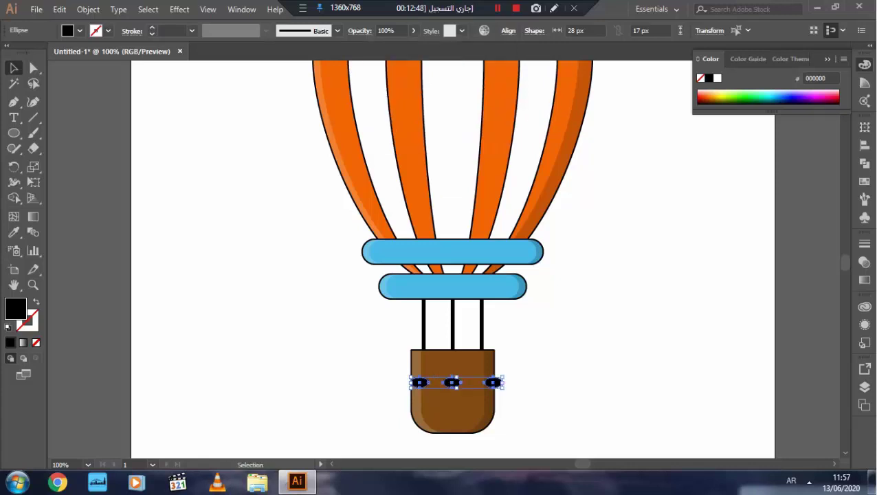
click(508, 30)
click(481, 101)
drag(494, 382, 487, 381)
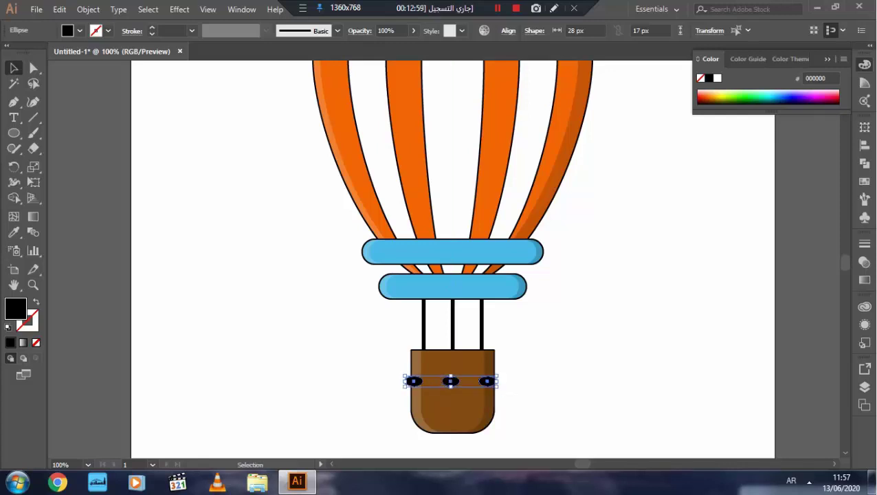
key(Right)
key(Right)
key(ctrl+shift+a)
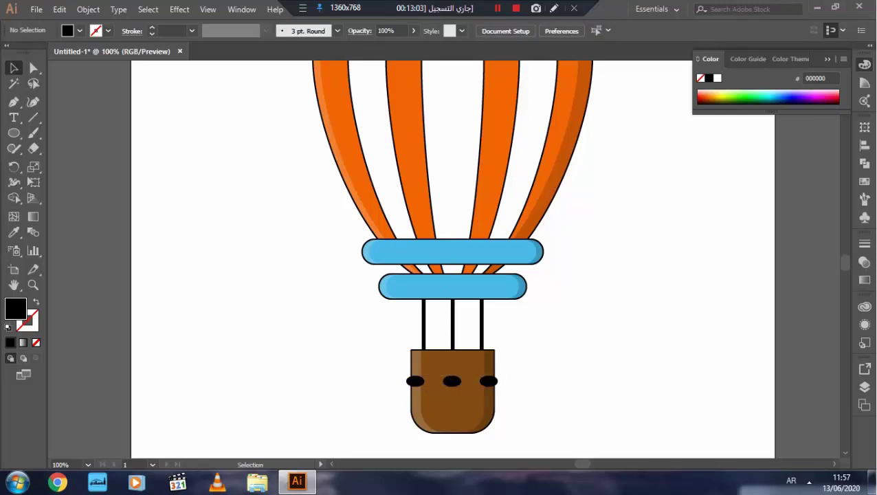
Draw a 3 pt line joining the three ovals.
key(backslash)
mouse_move(415, 301)
mouse_down()
mouse_move(414, 380)
mouse_move(488, 380)
mouse_up()
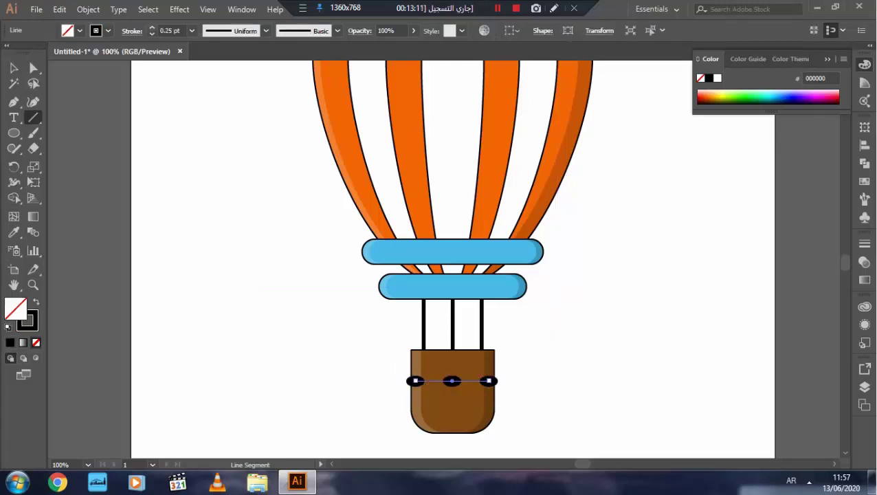
text(3)
key(Return)
key(v)
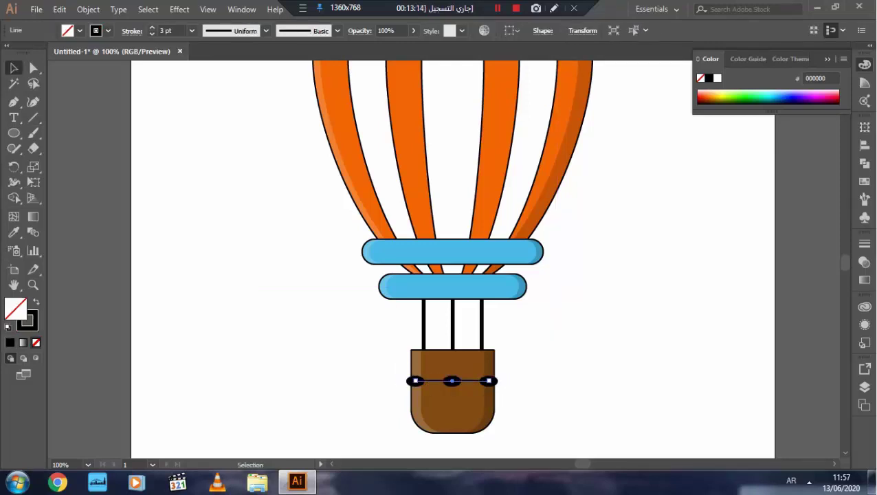
key(ctrl+shift+a)
key(ctrl+minus)
key(ctrl+minus)
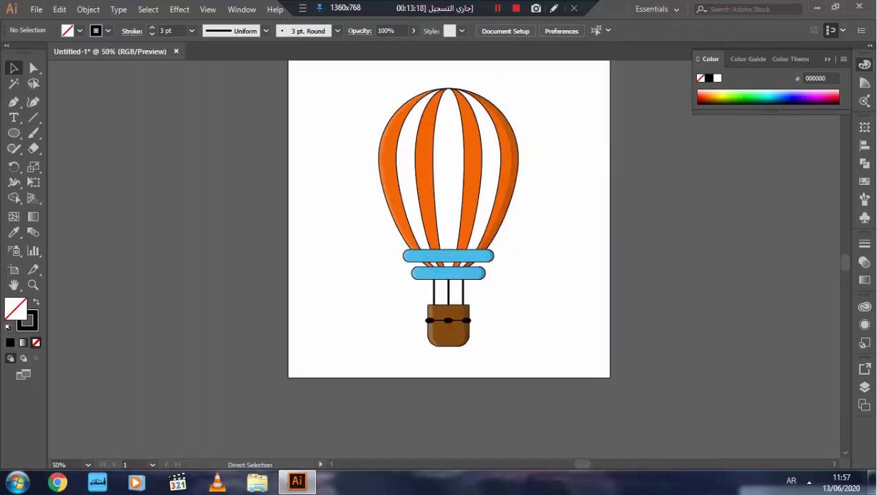
Pen-draw a closed shape covering the balloon's right half.
click(14, 102)
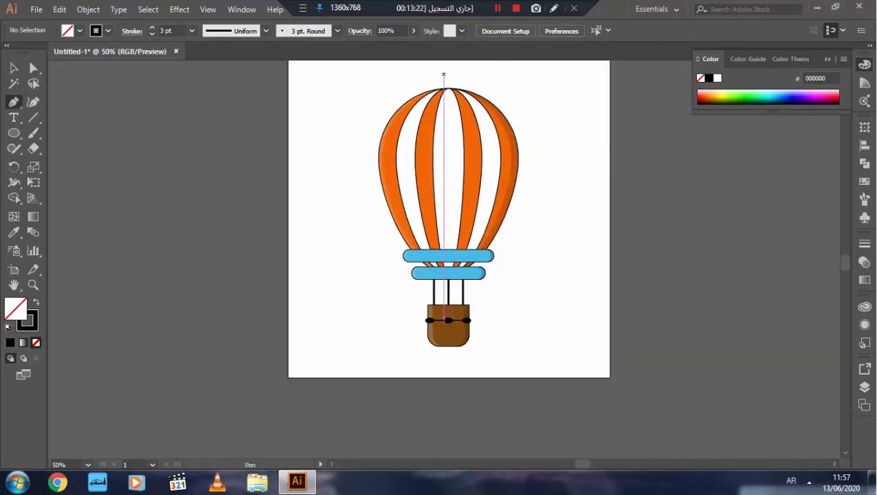
click(448, 73)
click(448, 382)
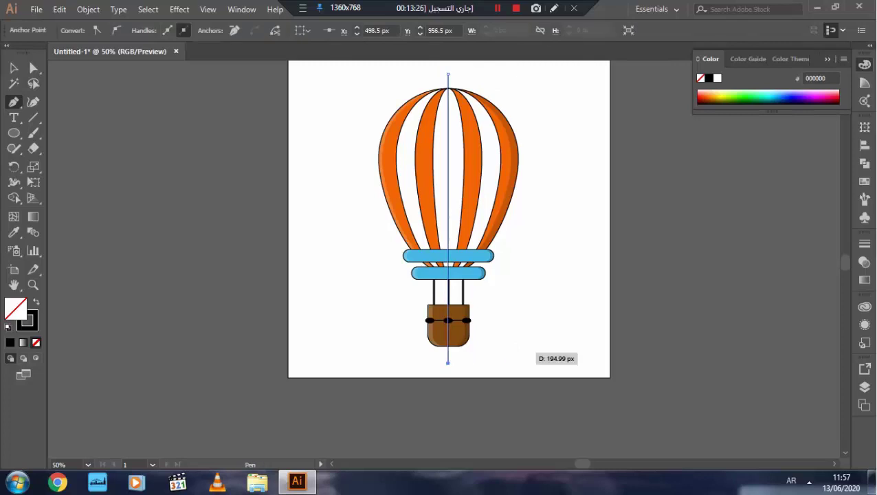
drag(565, 285, 572, 430)
click(571, 187)
click(561, 142)
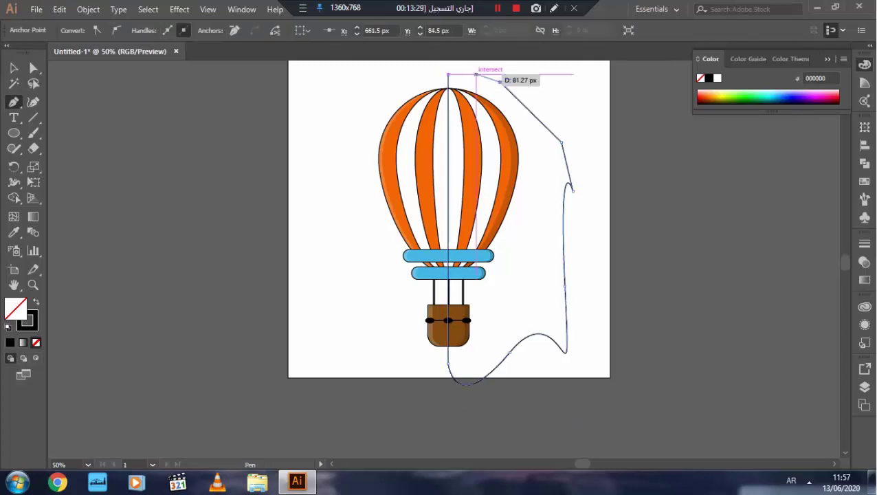
click(448, 73)
Trim away the part of the shading shape outside the balloon with Shape Builder.
key(shift+x)
key(v)
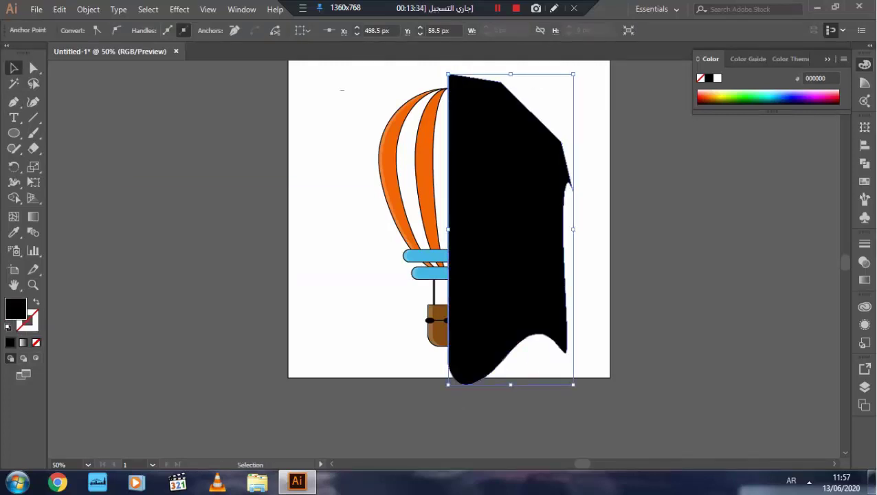
key(ctrl+a)
key(shift+m)
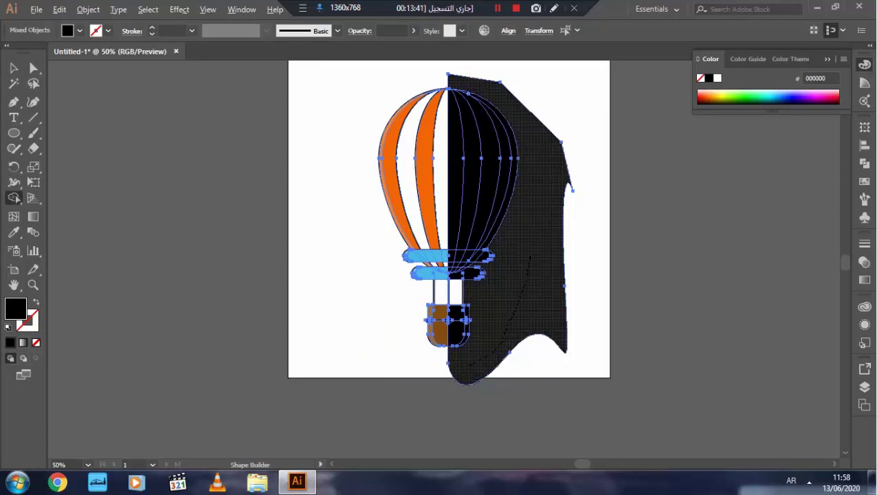
alt+click(543, 248)
Set the right-half shading shape to 18% opacity and select the balloon.
key(v)
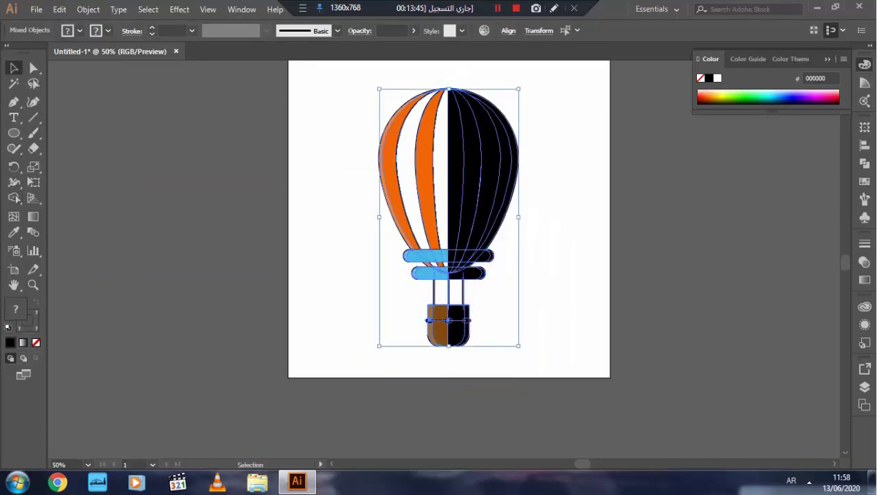
click(323, 207)
click(484, 172)
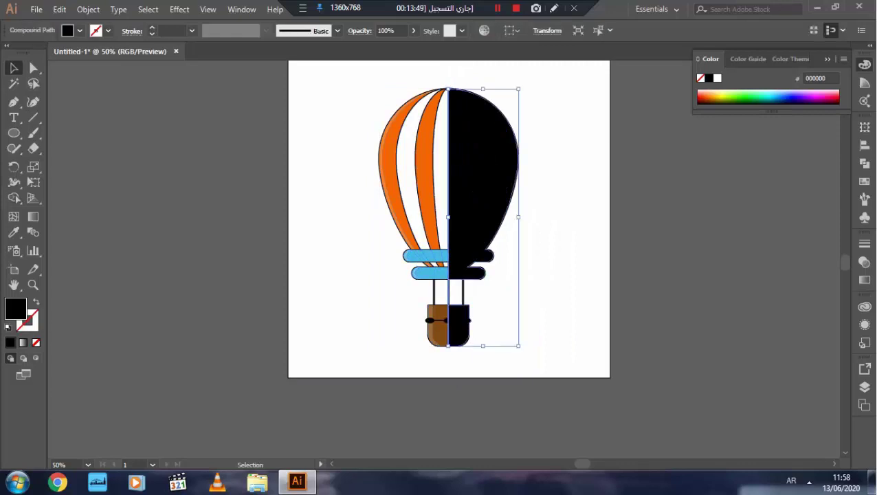
click(388, 31)
text(18)
key(Return)
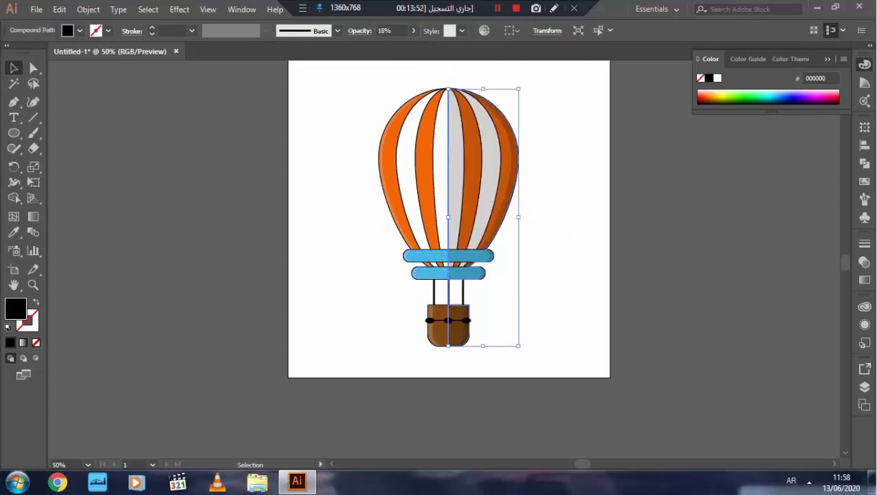
click(579, 70)
drag(579, 70, 366, 357)
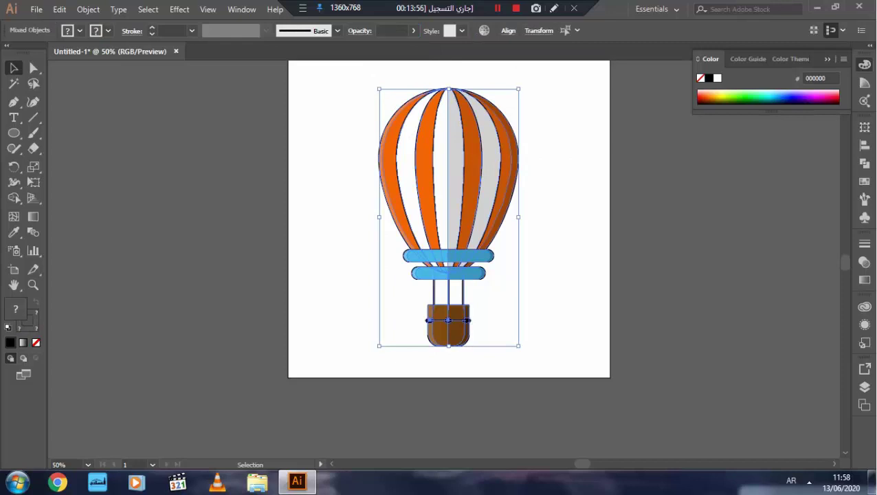
Group the balloon parts, scale the balloon down, and draw a large circle over it.
click(88, 9)
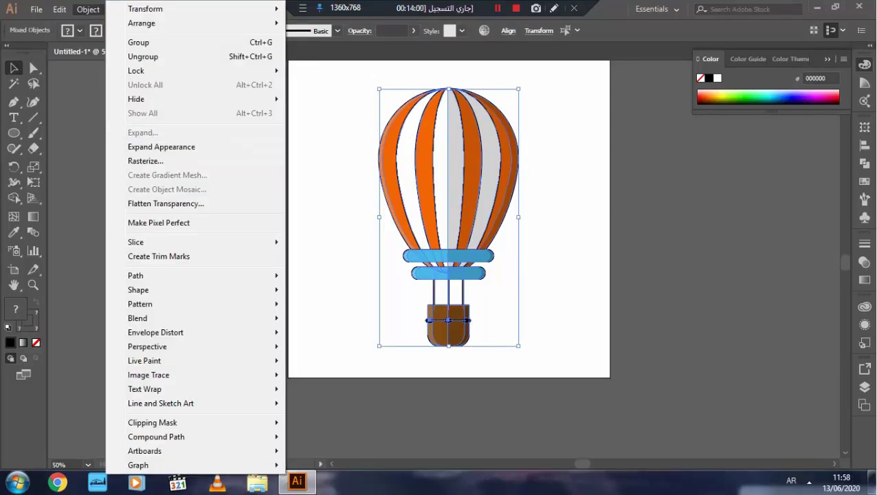
click(139, 42)
drag(518, 89, 503, 115)
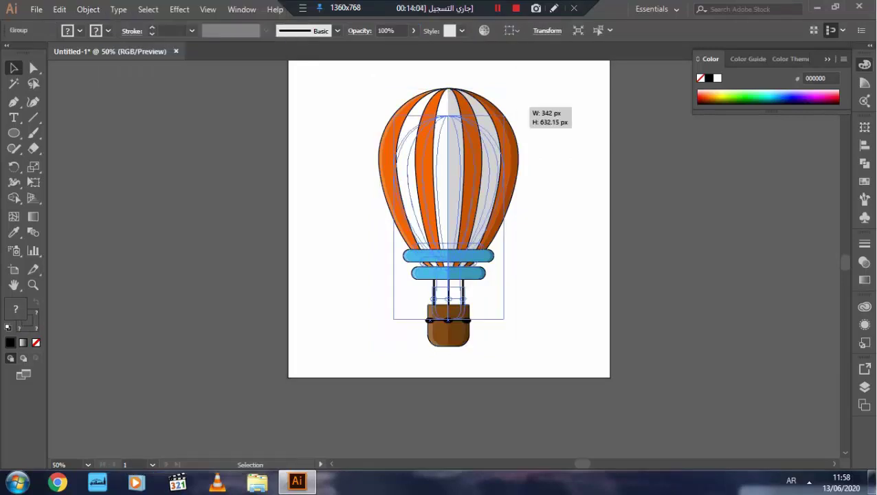
click(520, 75)
key(ctrl+z)
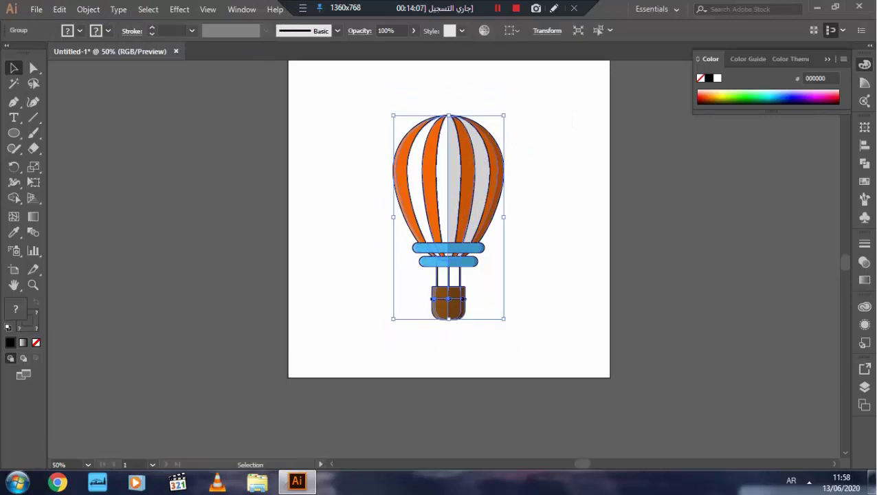
key(ctrl+shift+z)
drag(14, 133, 63, 163)
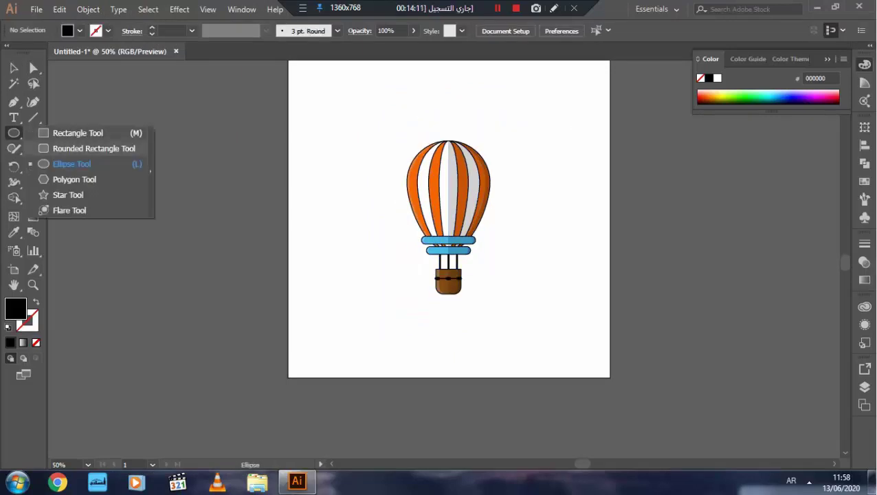
drag(450, 217, 582, 346)
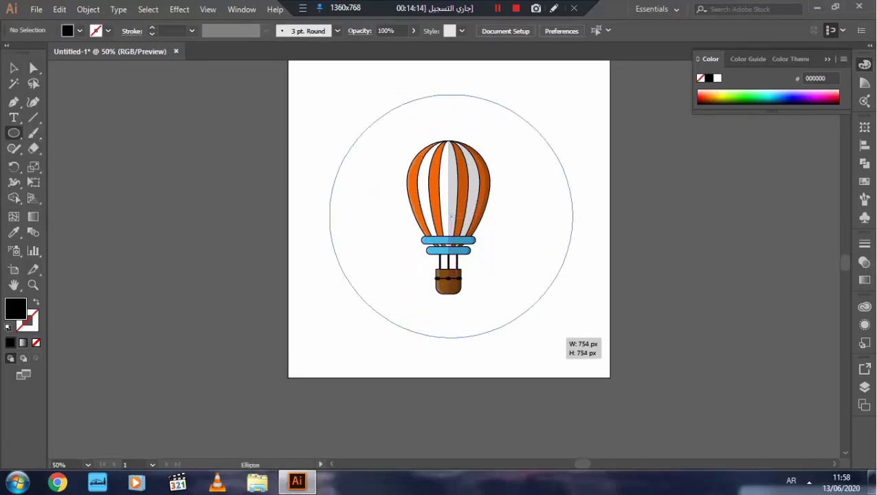
key(v)
Horizontally centre the balloon and circle, aligned to the selection.
drag(299, 96, 565, 317)
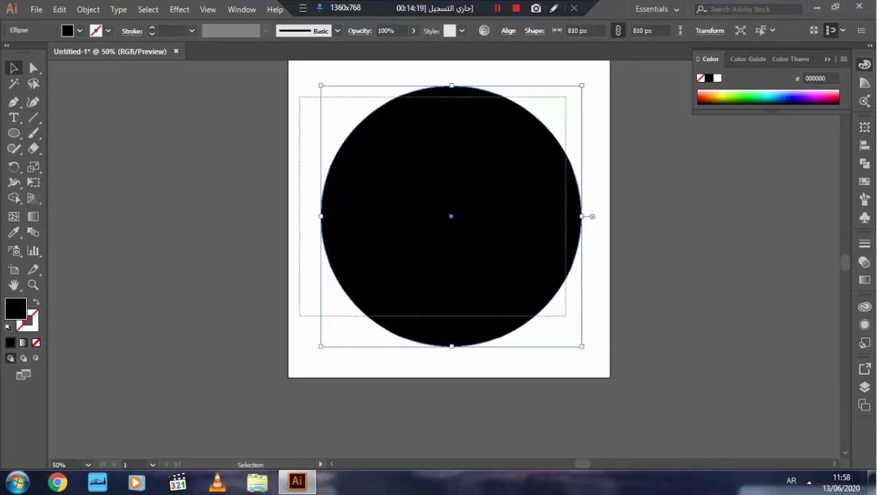
click(508, 30)
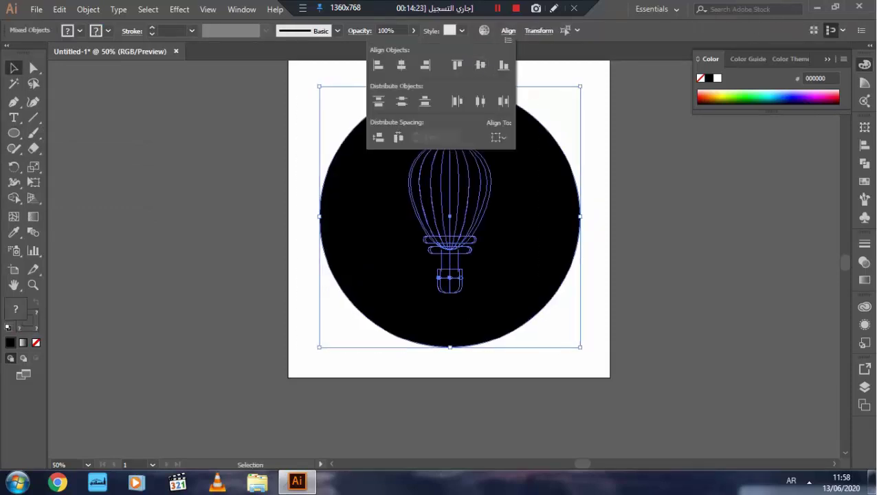
click(385, 288)
click(508, 31)
click(497, 136)
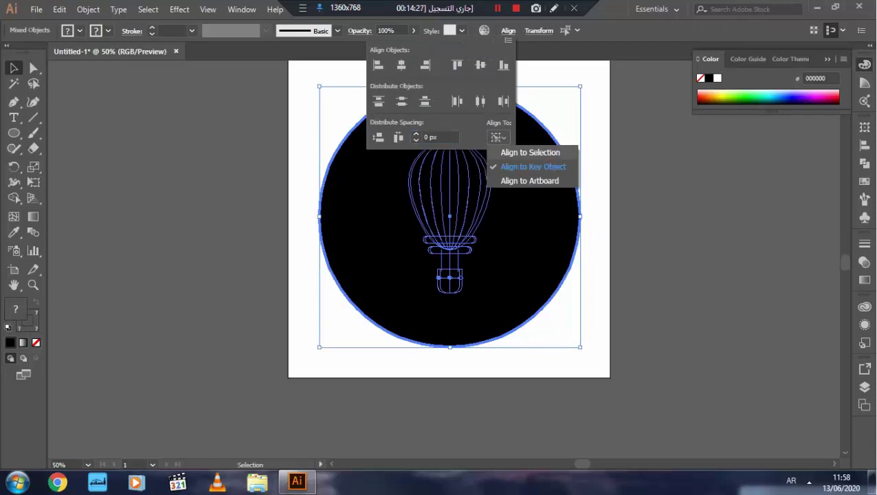
click(528, 151)
click(481, 65)
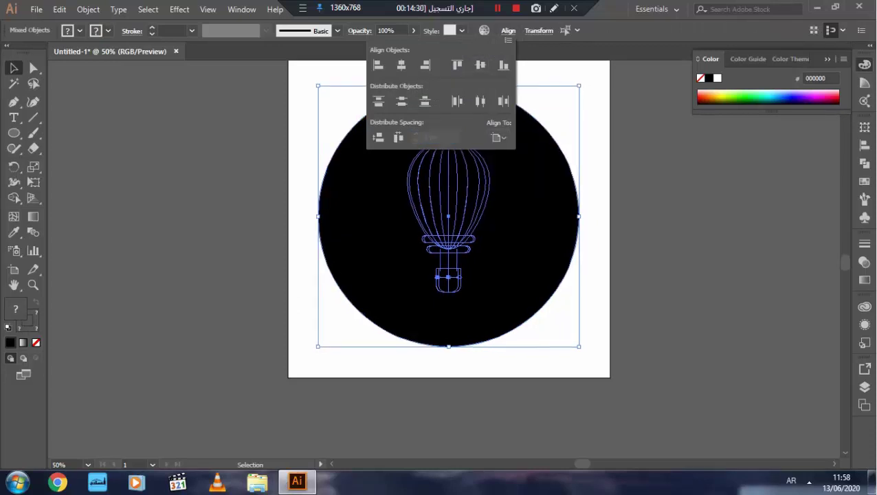
Send the circle behind the balloon and fill it light blue 3BC9EA.
click(594, 206)
right_click(534, 199)
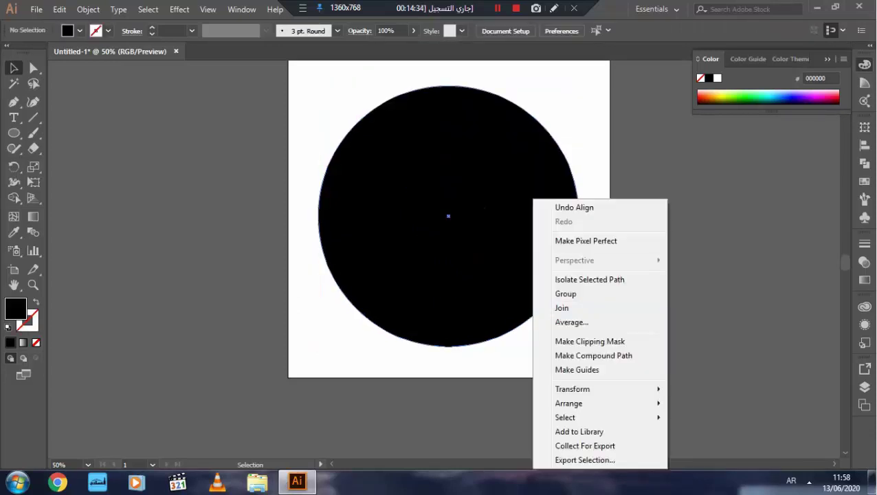
right_click(499, 199)
click(676, 445)
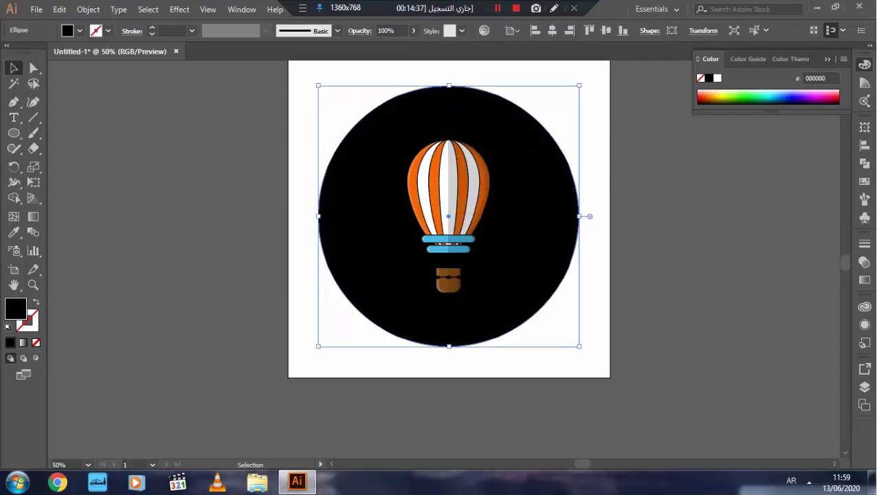
double_click(15, 308)
text(192)
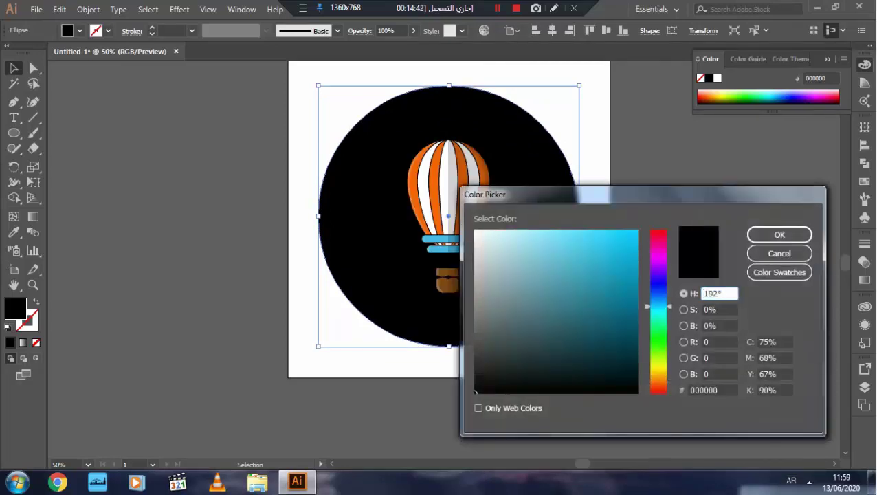
click(596, 242)
click(779, 234)
Give the blue circle a 5 pt black outline.
key(ctrl+shift+a)
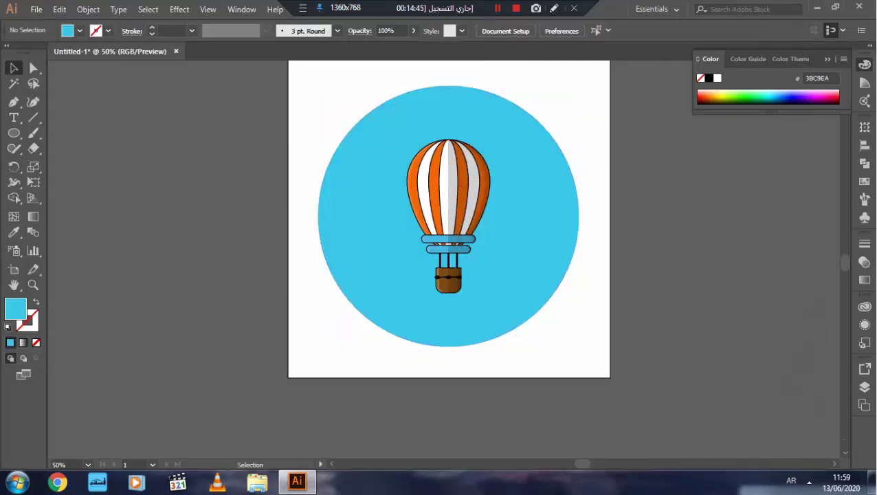
click(562, 272)
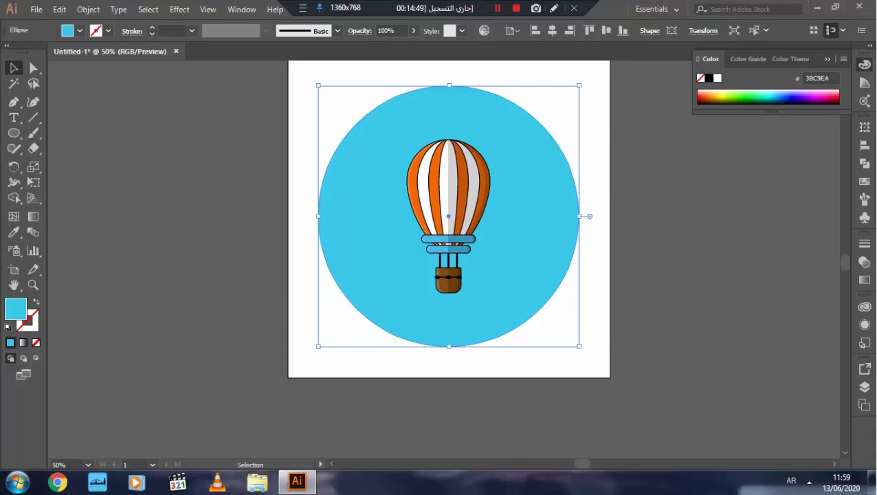
click(27, 320)
click(10, 342)
double_click(28, 320)
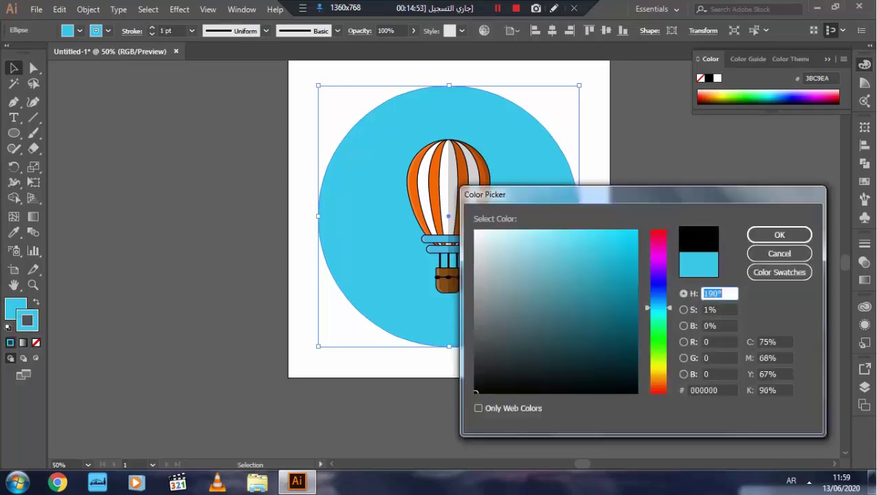
click(780, 235)
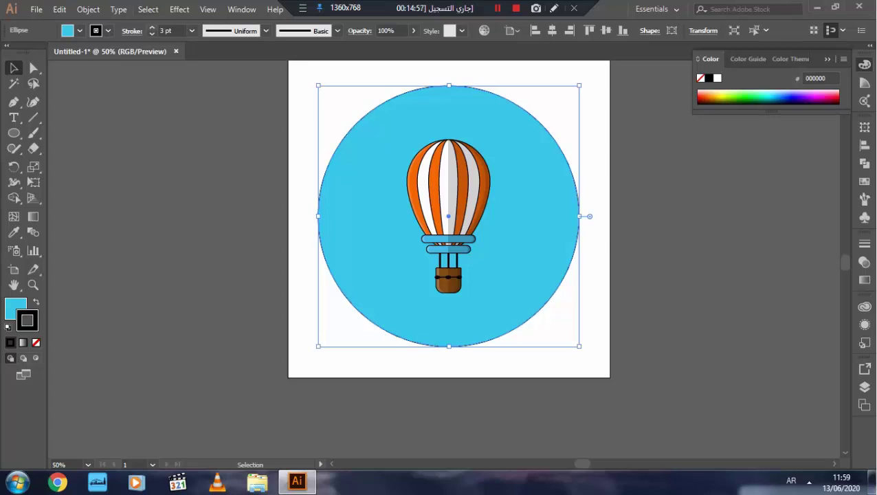
key(ctrl+shift+a)
Draw overlapping outline-free circles at the artboard's top-left to form a cloud.
key(l)
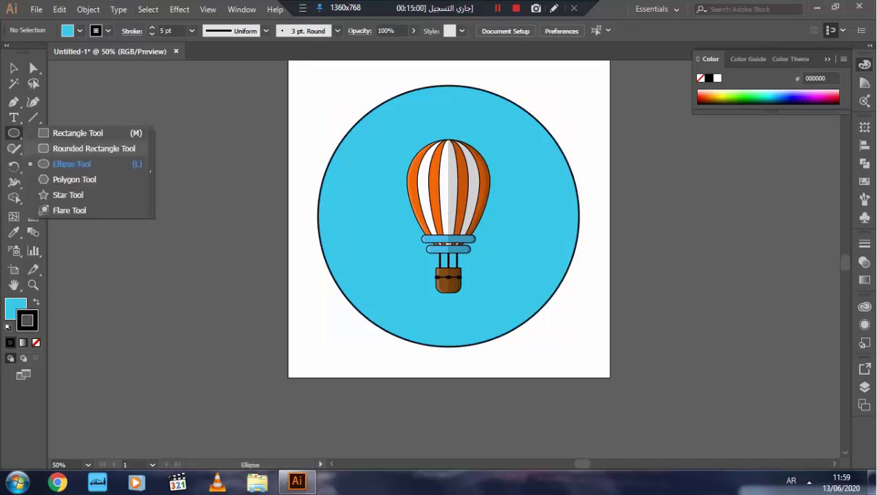
drag(13, 133, 68, 162)
drag(307, 81, 336, 111)
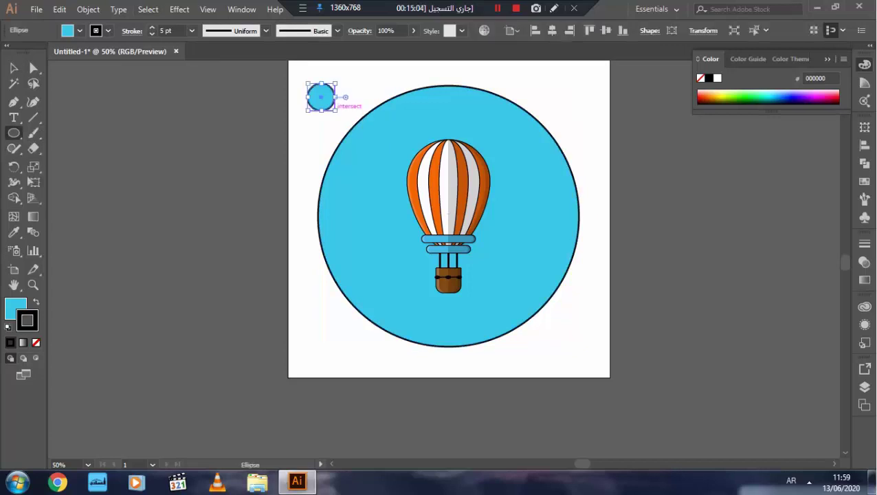
key(v)
click(36, 343)
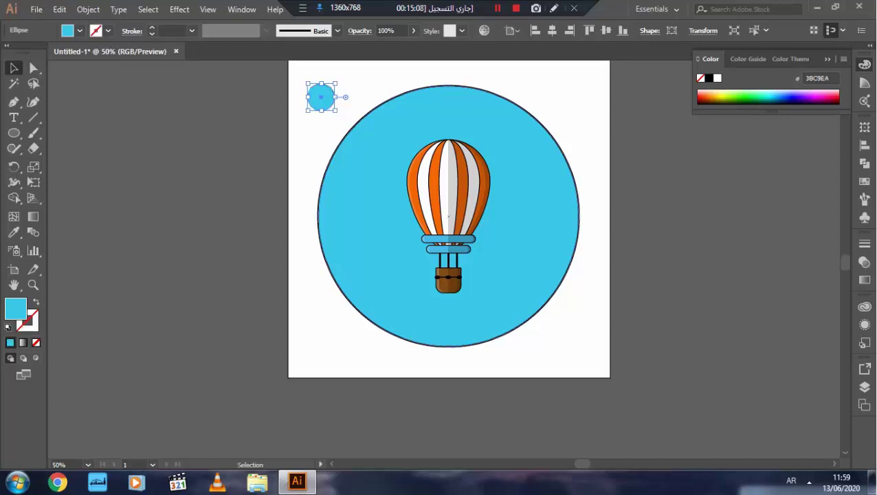
mouse_move(321, 97)
mouse_down()
mouse_move(356, 82)
mouse_move(350, 89)
mouse_up()
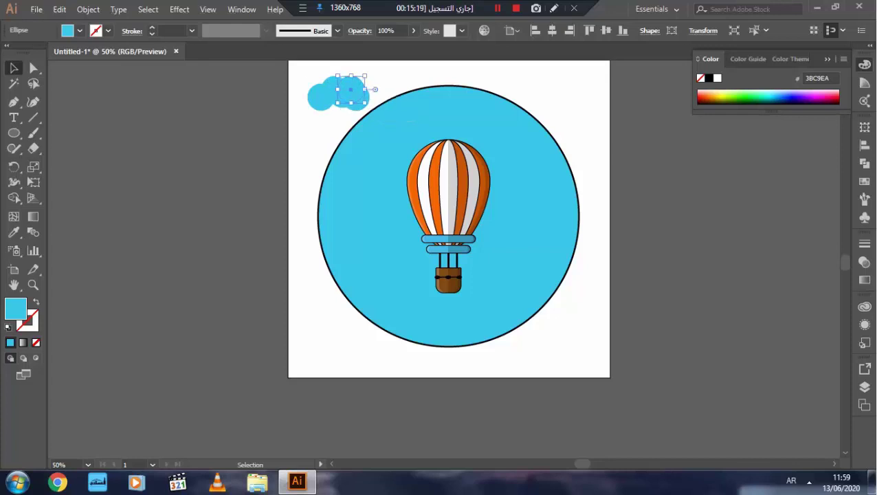
drag(302, 70, 377, 113)
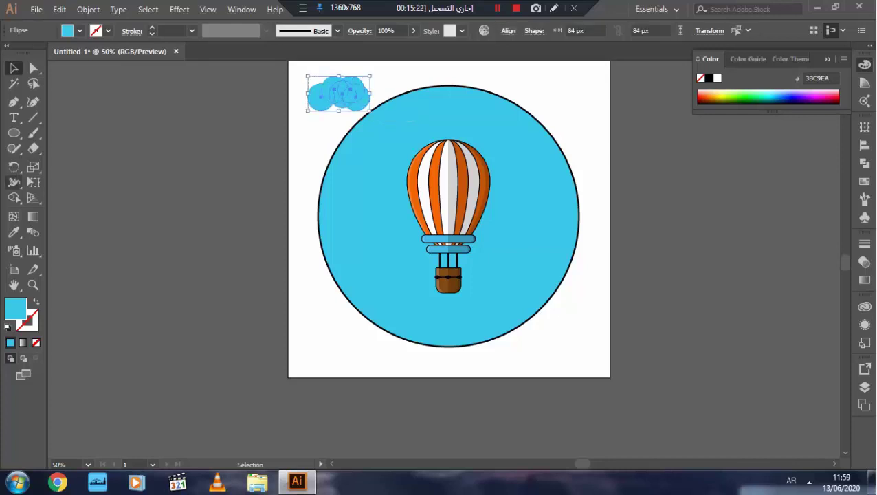
Flatten the cloud's bottom using a rectangle and Shape Builder deletion.
click(13, 133)
click(77, 132)
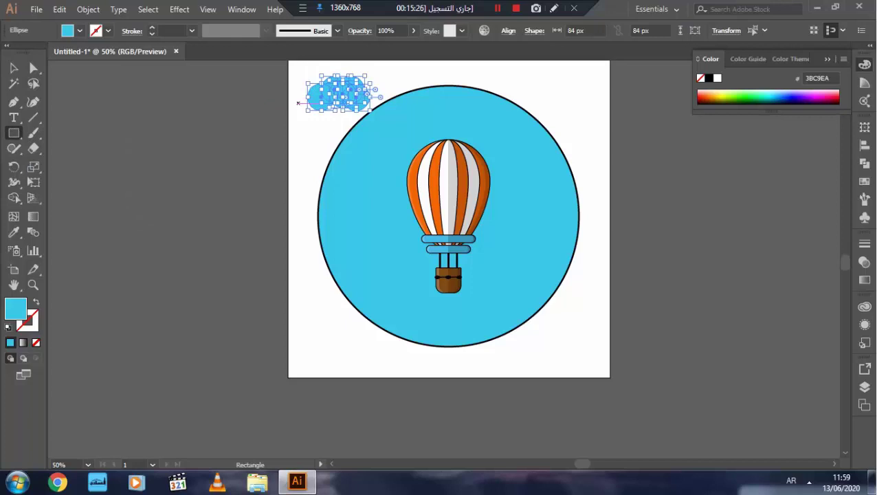
drag(298, 97, 371, 112)
key(v)
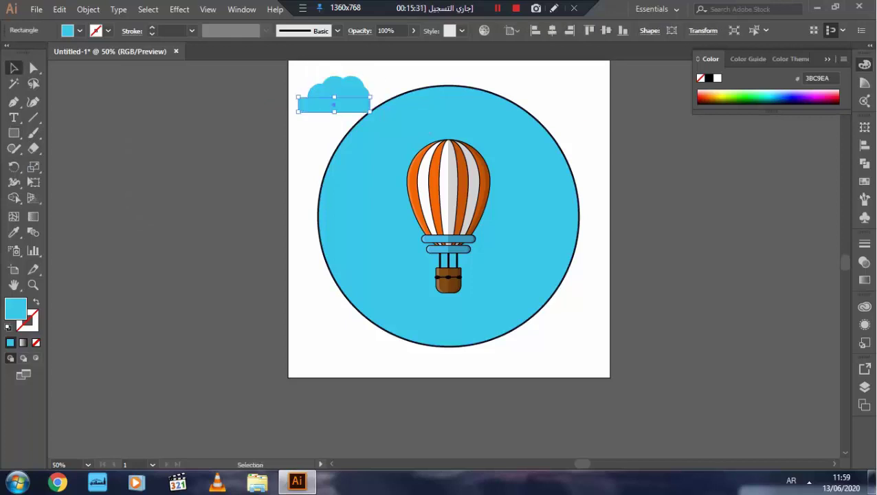
drag(292, 69, 377, 116)
click(14, 197)
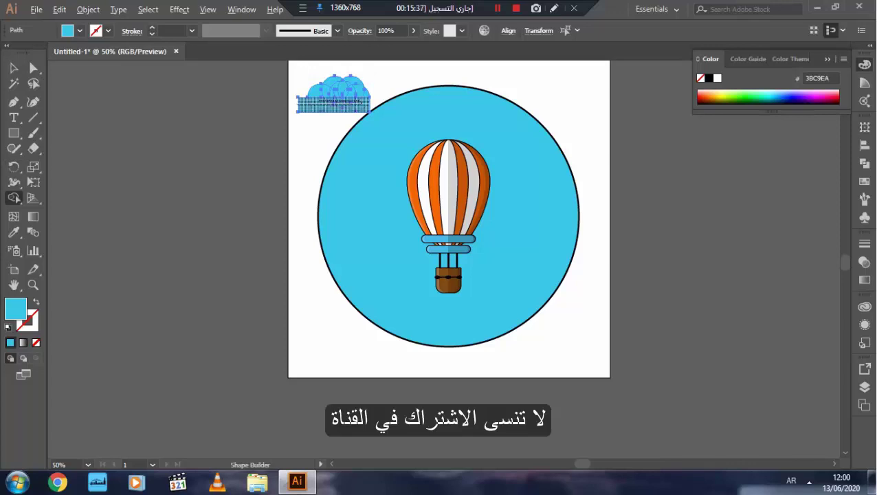
alt+click(334, 104)
key(v)
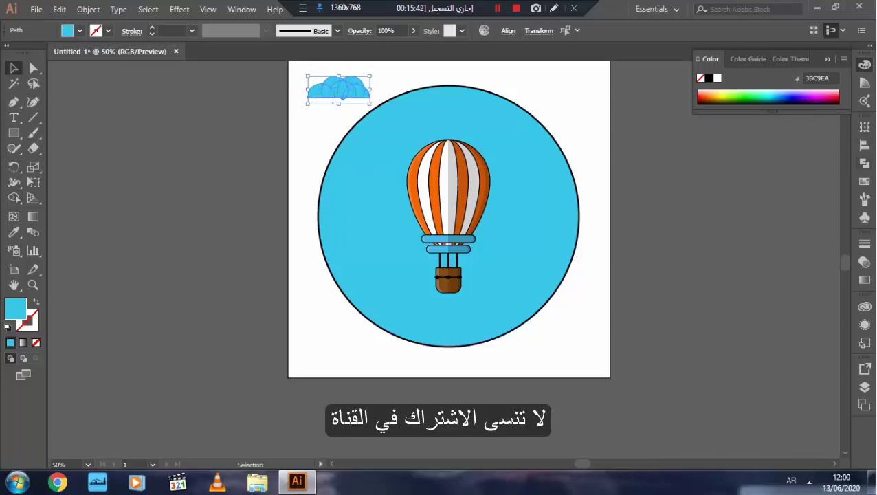
click(332, 103)
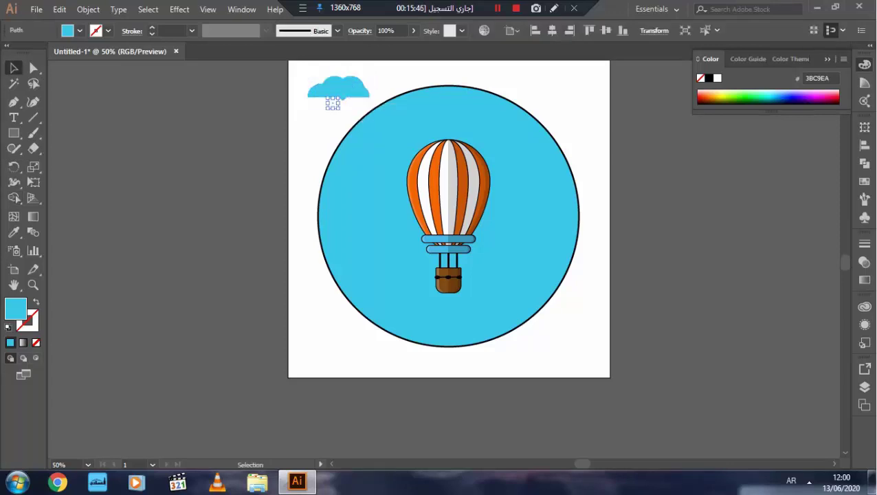
key(ctrl+equal)
key(ctrl+equal)
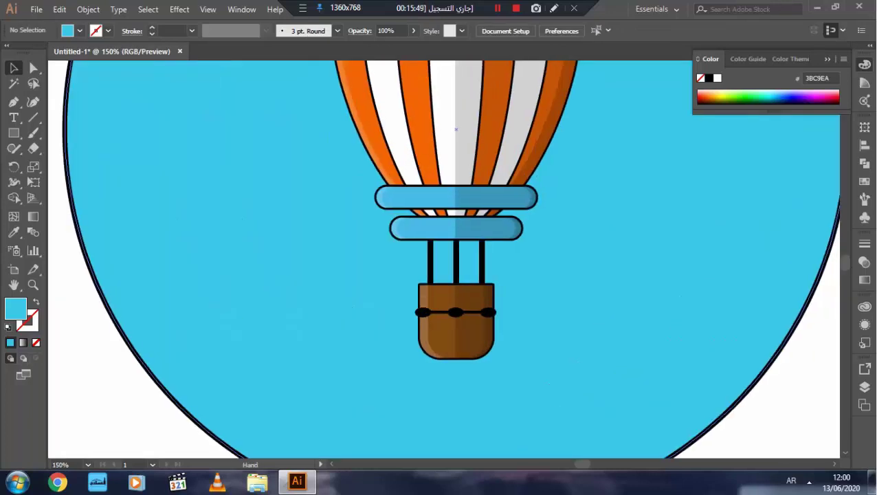
Merge the cloud circles with Shape Builder and delete the stray piece below.
scroll(443, 259, up, 5)
scroll(443, 259, left, 3)
scroll(443, 259, up, 2)
drag(229, 153, 441, 240)
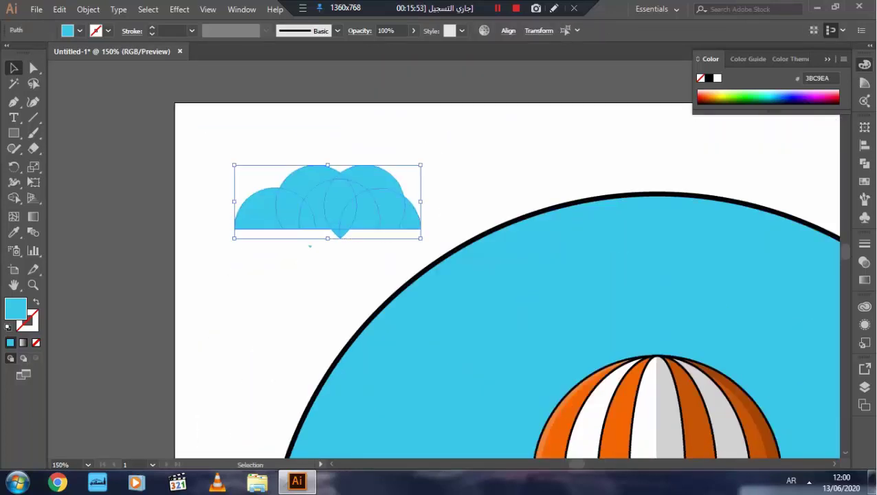
key(shift+m)
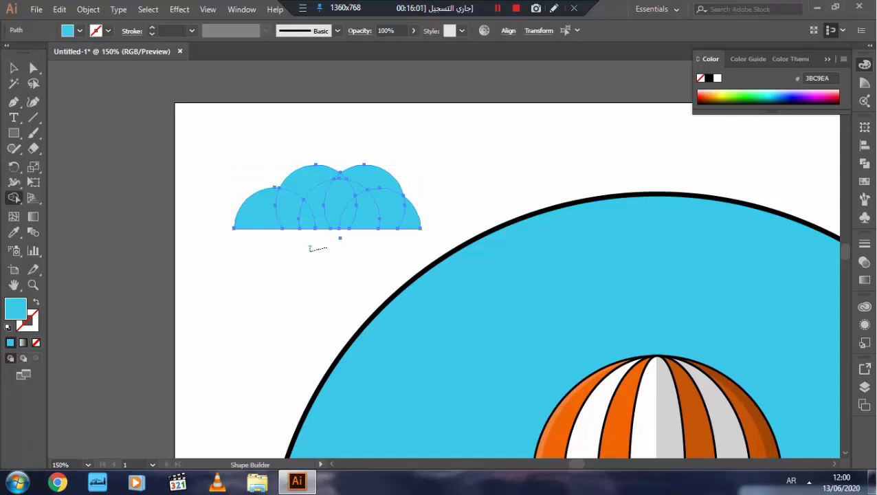
drag(310, 247, 310, 245)
key(v)
click(406, 261)
drag(406, 259, 314, 230)
key(Delete)
Unite the cloud with Pathfinder, fill it white, and move it onto the blue circle.
drag(199, 150, 431, 252)
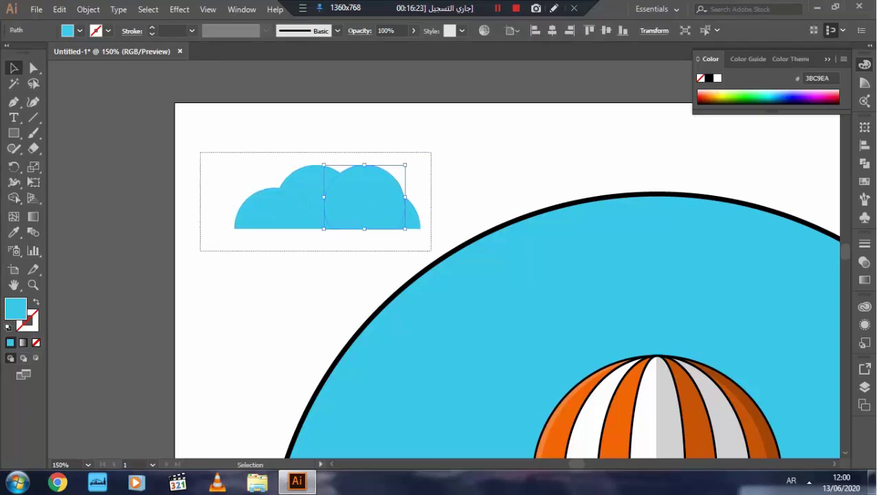
key(shift+ctrl+F9)
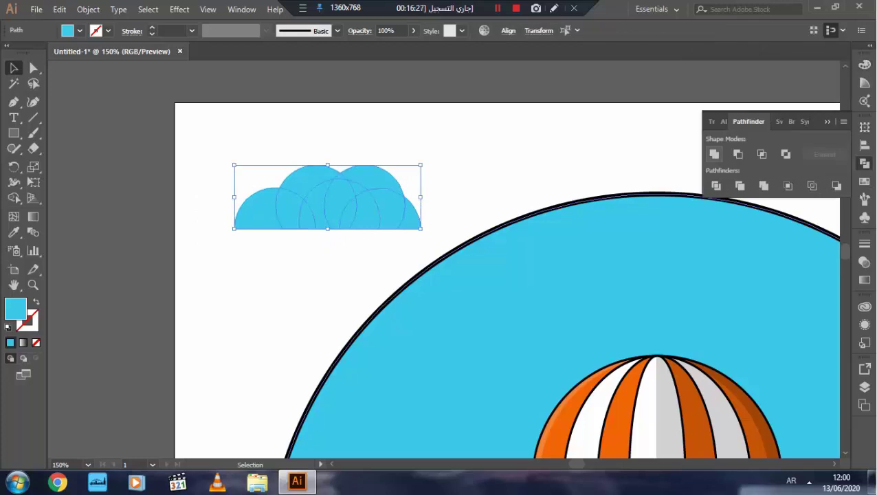
click(714, 154)
drag(454, 179, 224, 252)
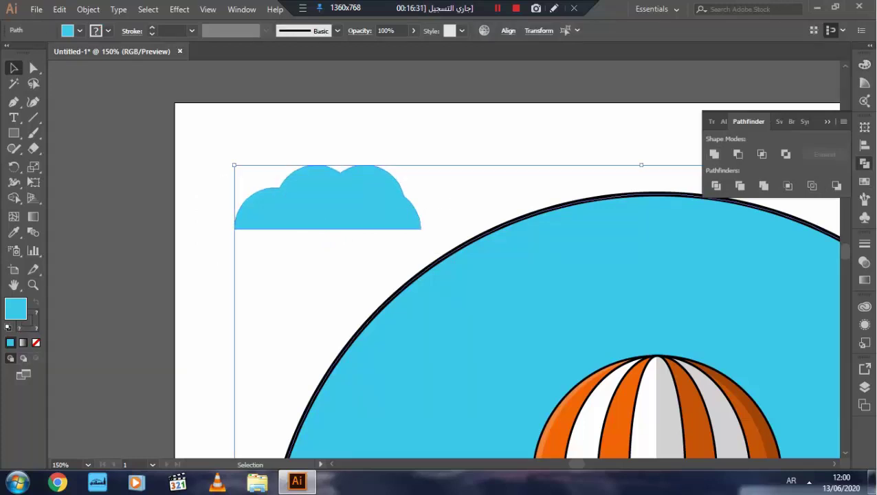
drag(232, 131, 309, 196)
double_click(15, 308)
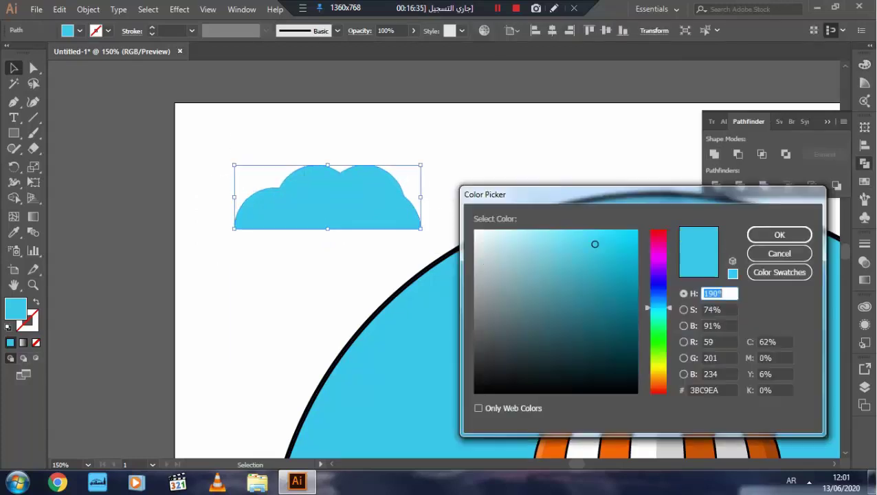
click(475, 231)
click(779, 235)
mouse_move(364, 200)
mouse_down()
mouse_move(620, 316)
mouse_move(636, 299)
mouse_up()
Arrange and resize the white cloud copies around the balloon inside the circle.
key(ctrl+minus)
key(ctrl+minus)
key(ctrl+minus)
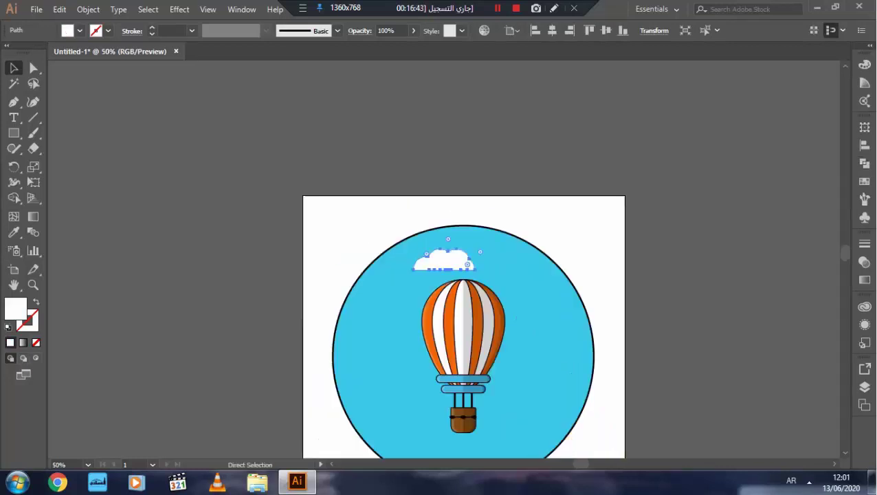
mouse_move(466, 260)
mouse_down()
mouse_move(543, 327)
mouse_move(408, 348)
mouse_move(404, 337)
mouse_move(535, 416)
mouse_move(577, 400)
mouse_up()
click(660, 405)
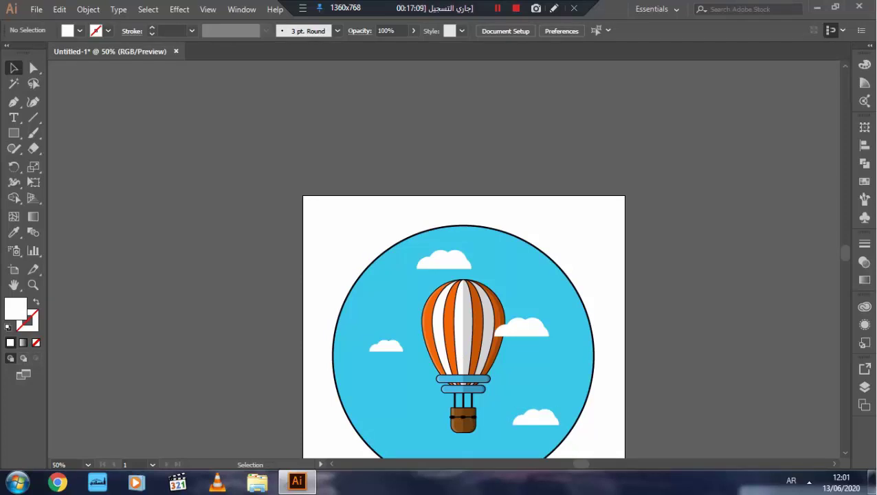
scroll(463, 275, down, 3)
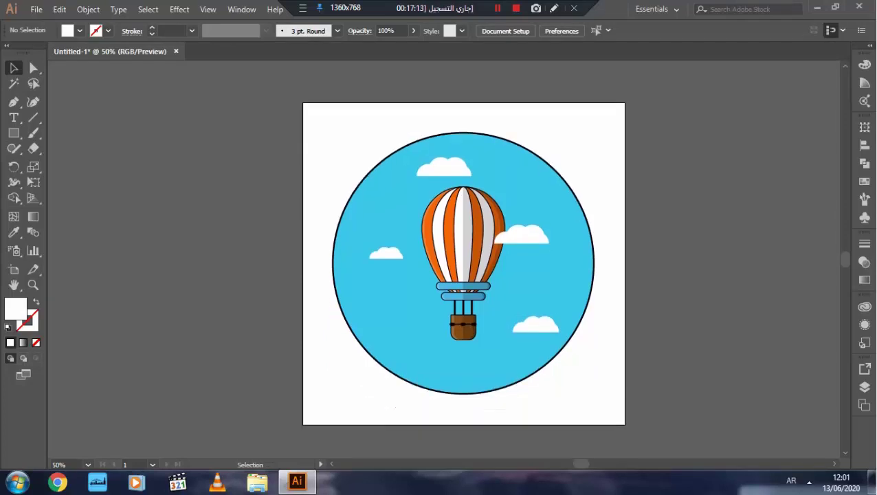